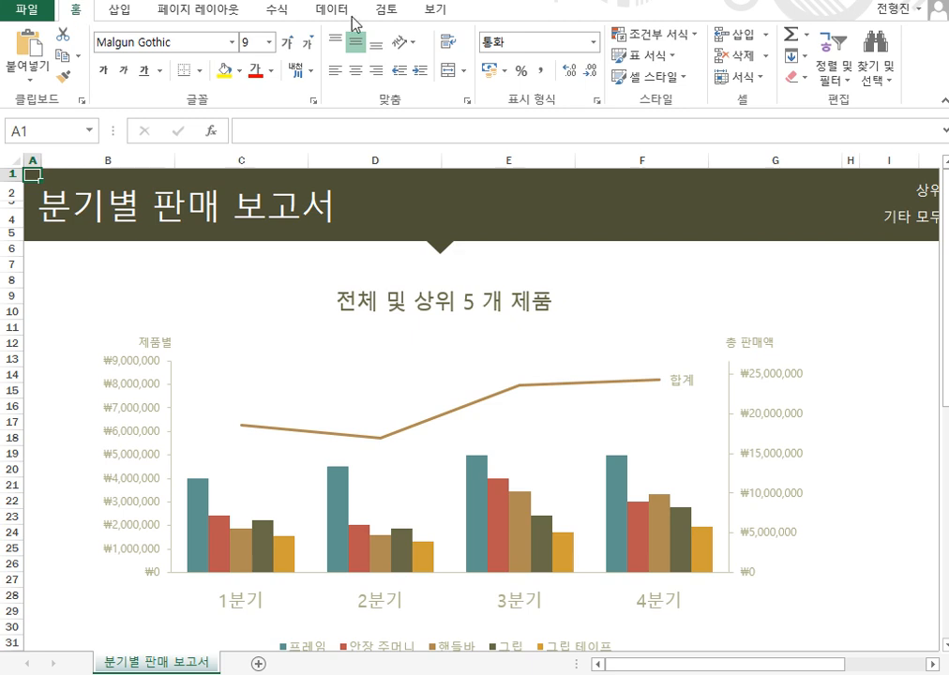
In Protect Sheet, toggle format cells, format columns, delete columns and insert hyperlinks, leaving only cell selection allowed.
click(764, 84)
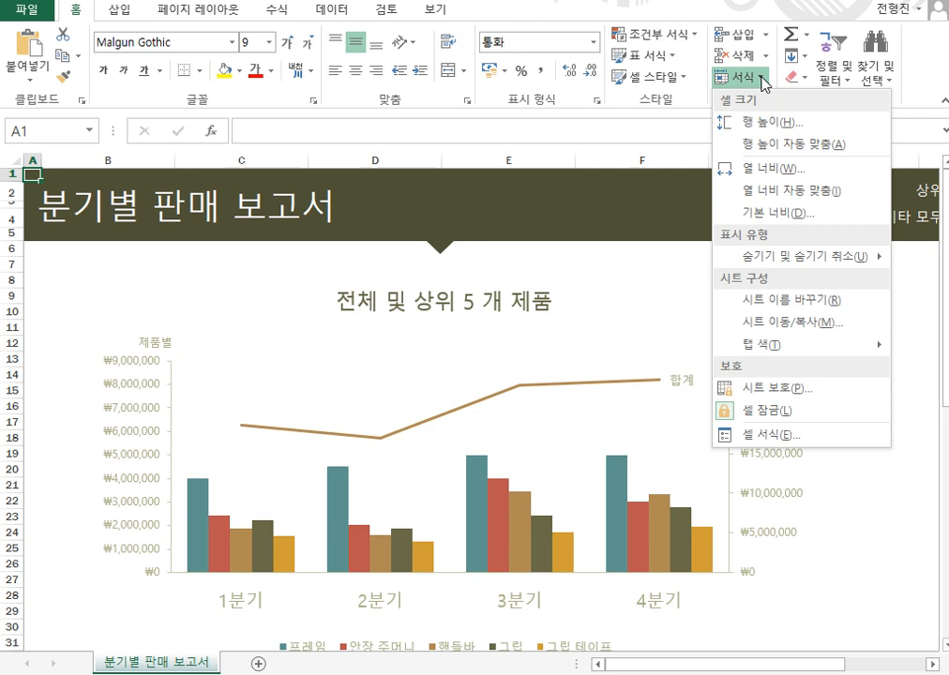
click(762, 390)
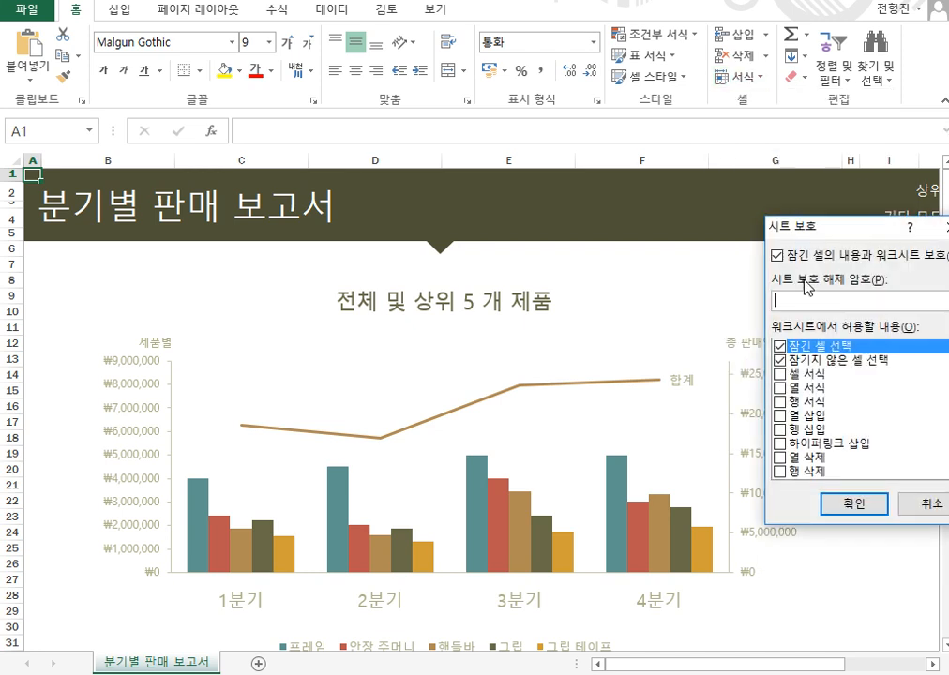
drag(841, 234, 470, 225)
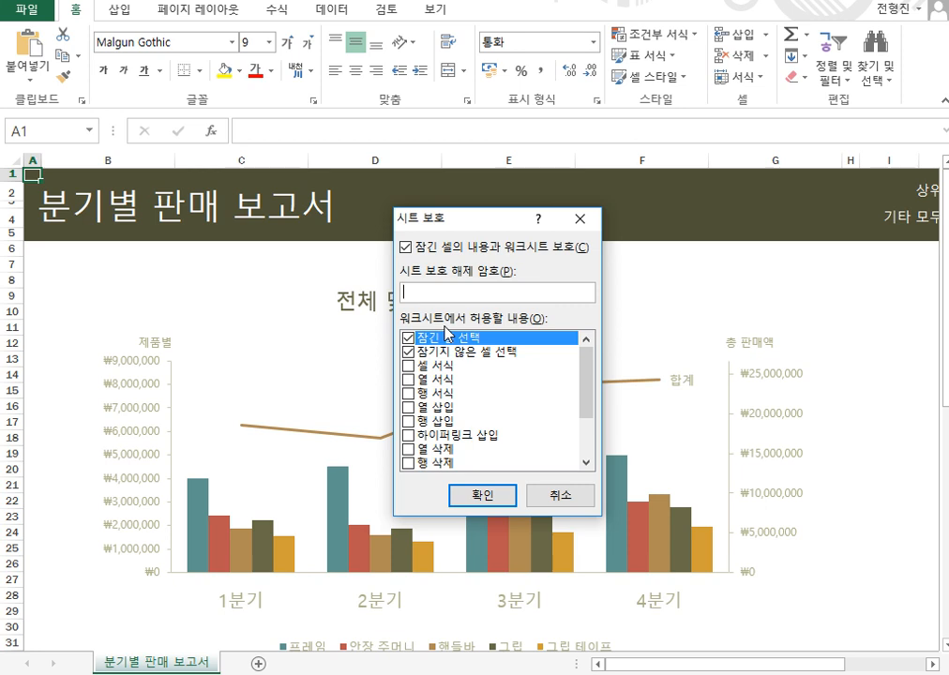
click(407, 366)
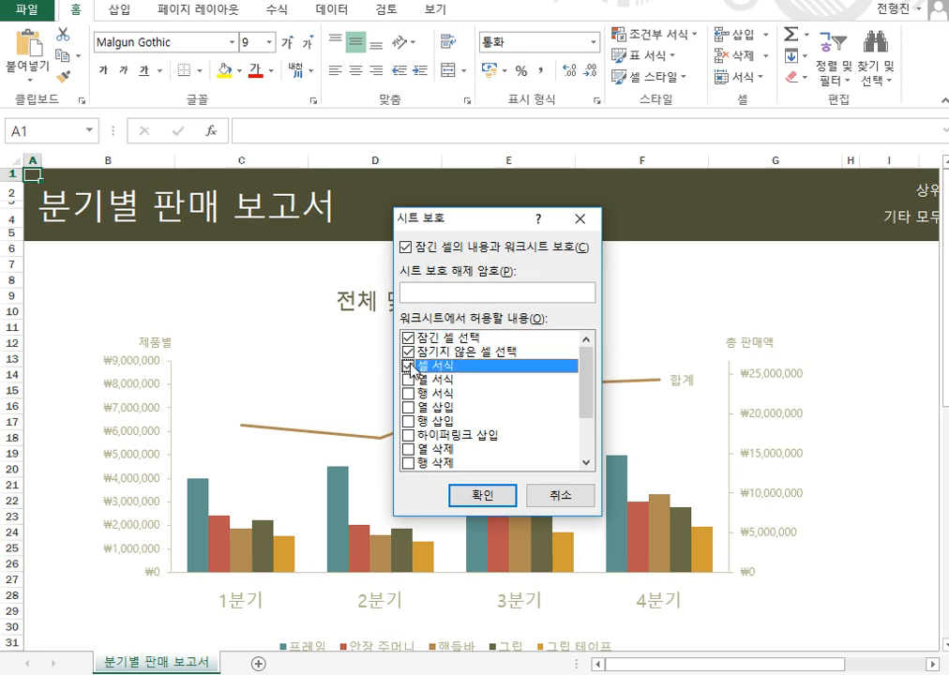
click(409, 380)
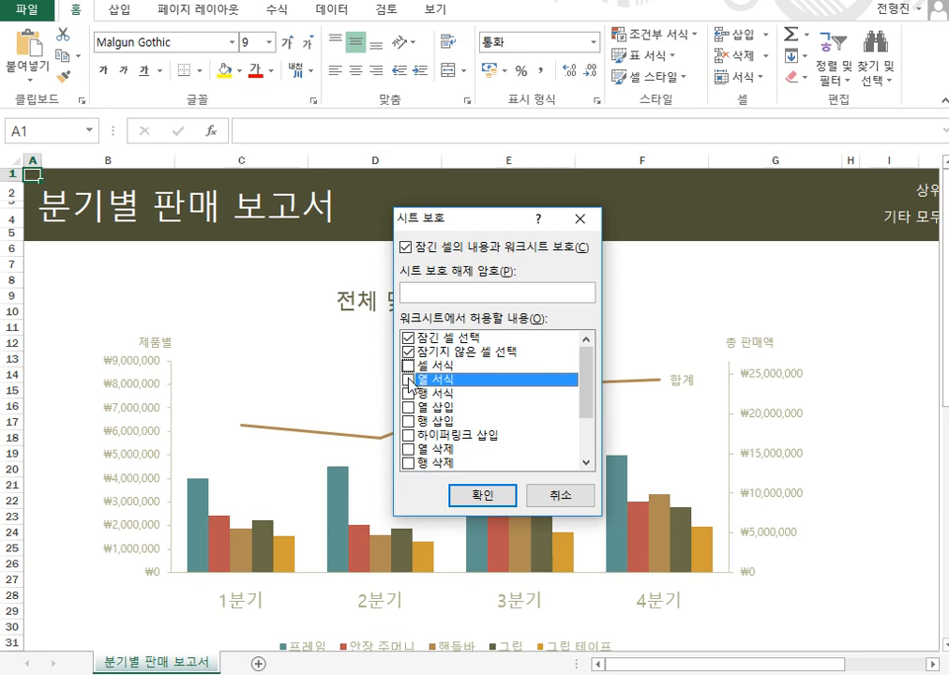
click(410, 449)
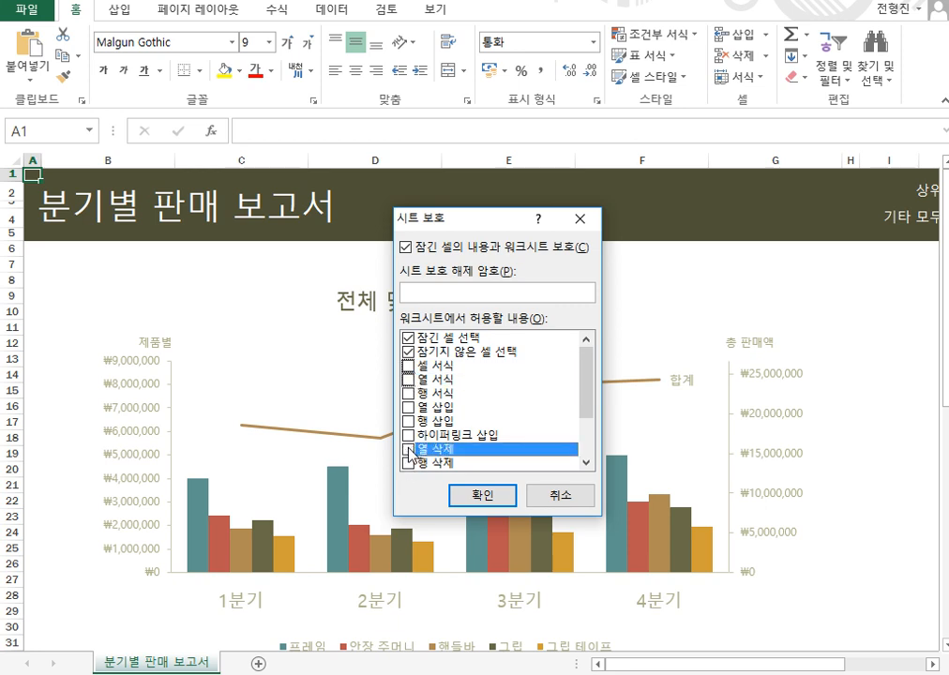
click(409, 436)
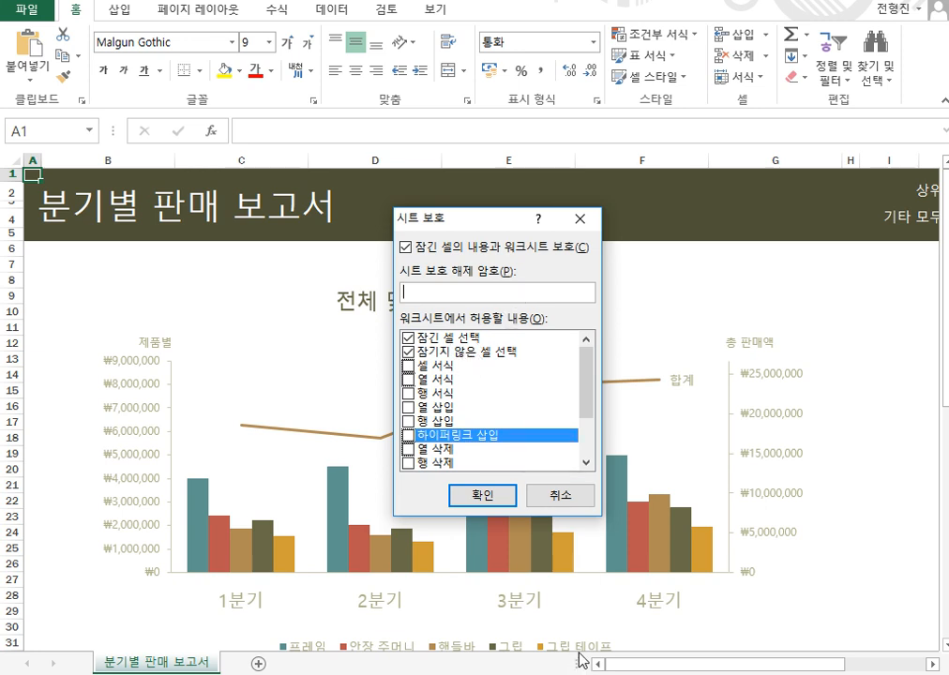
Enter the sheet password, re-enter it in Confirm Password, and protect '분기별 판매 보고서'.
text(****)
click(485, 497)
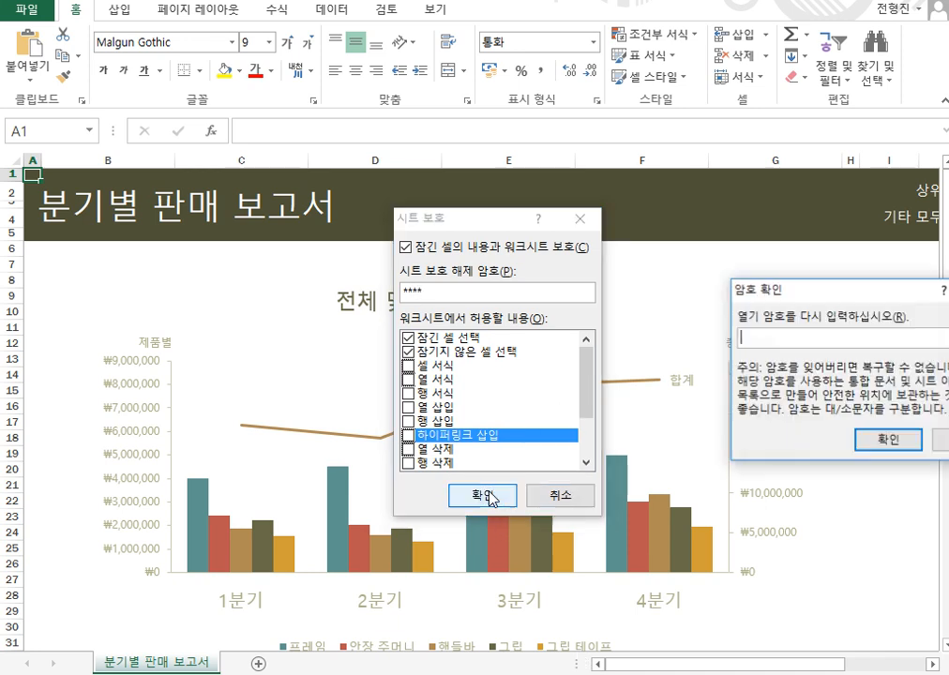
drag(819, 199, 584, 304)
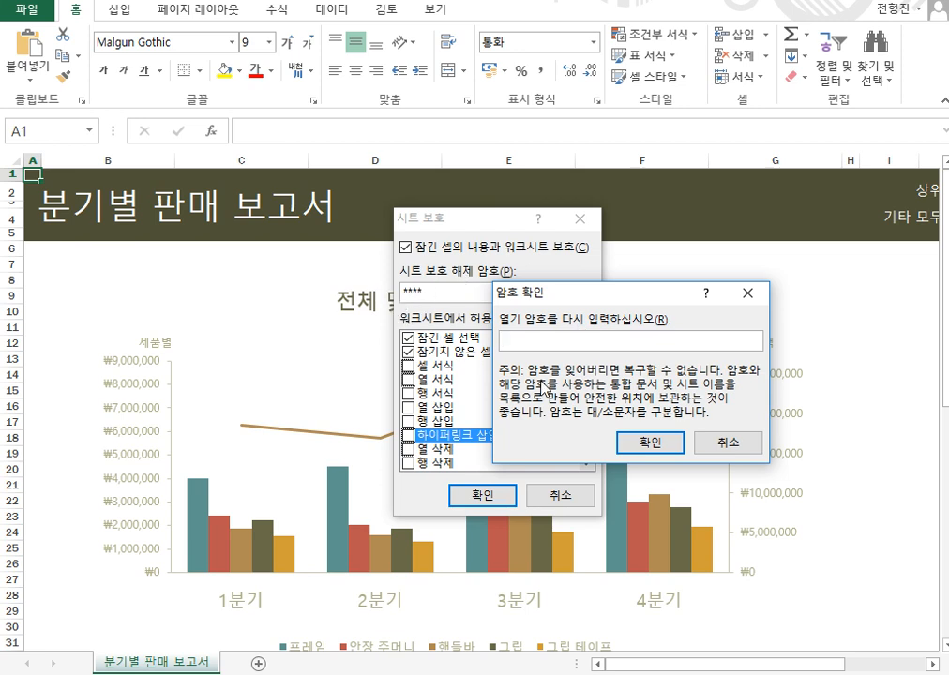
text(****)
click(643, 457)
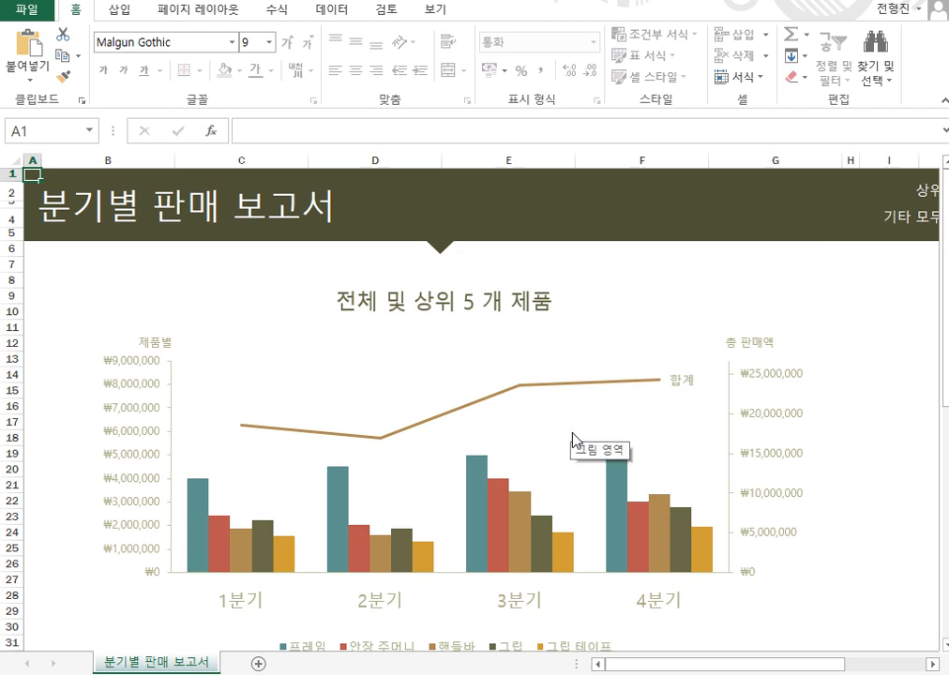
scroll(570, 429, down, 6)
click(530, 458)
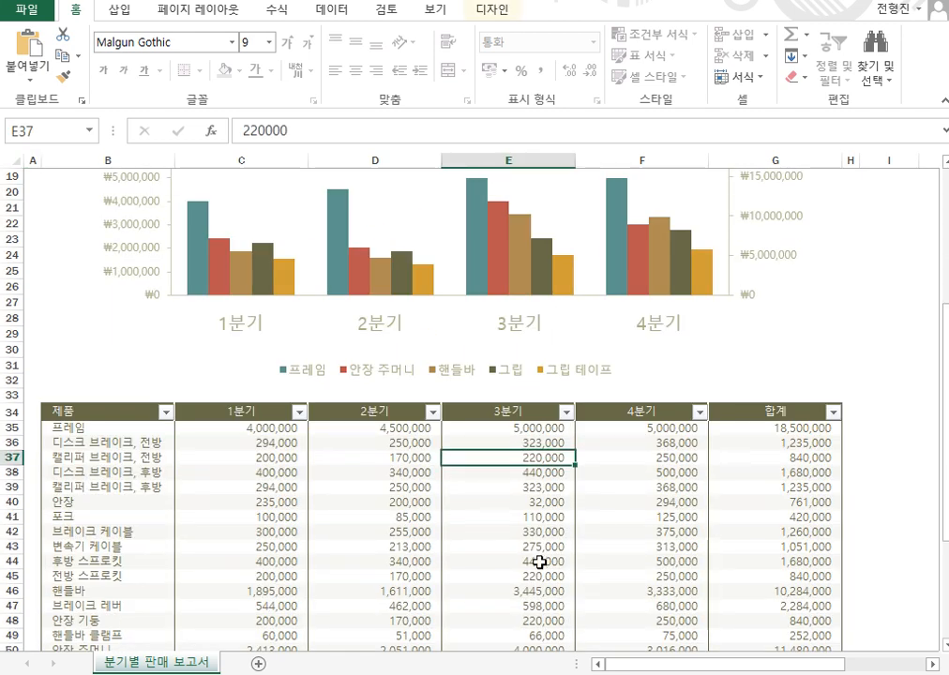
key(Delete)
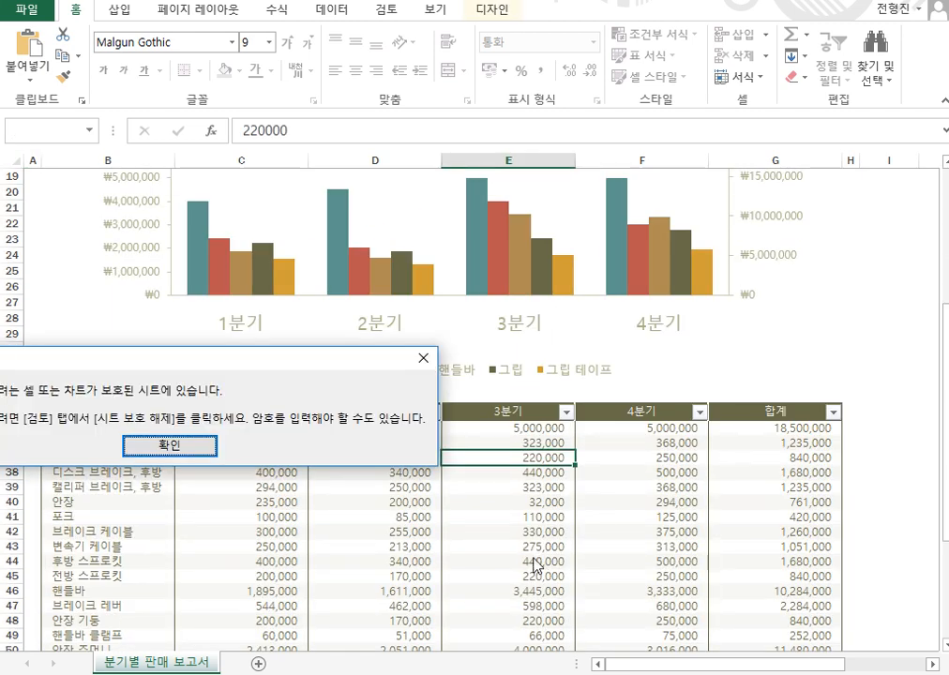
drag(99, 360, 365, 338)
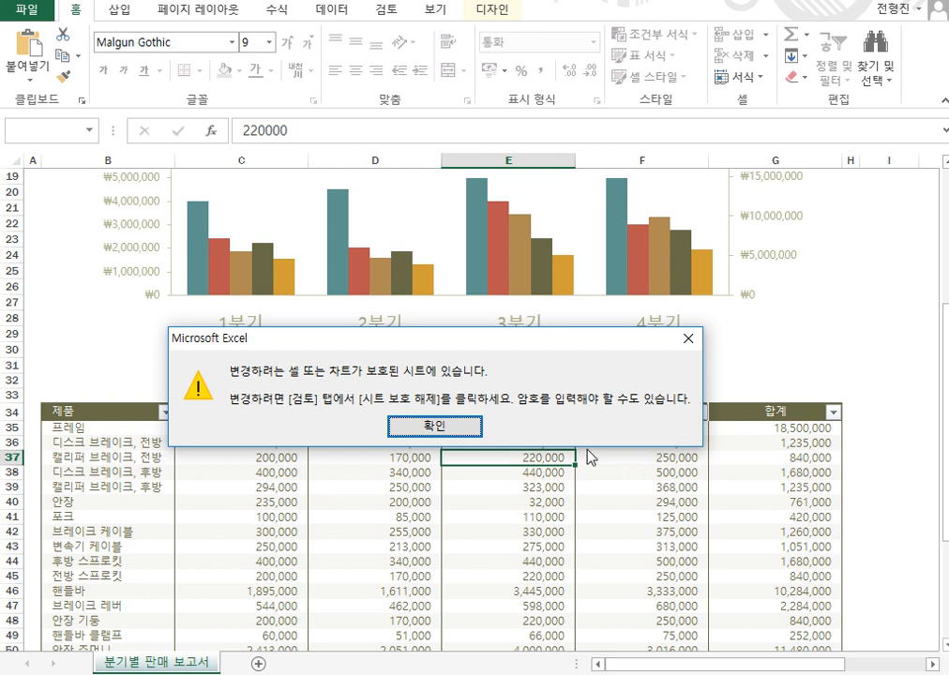
click(447, 429)
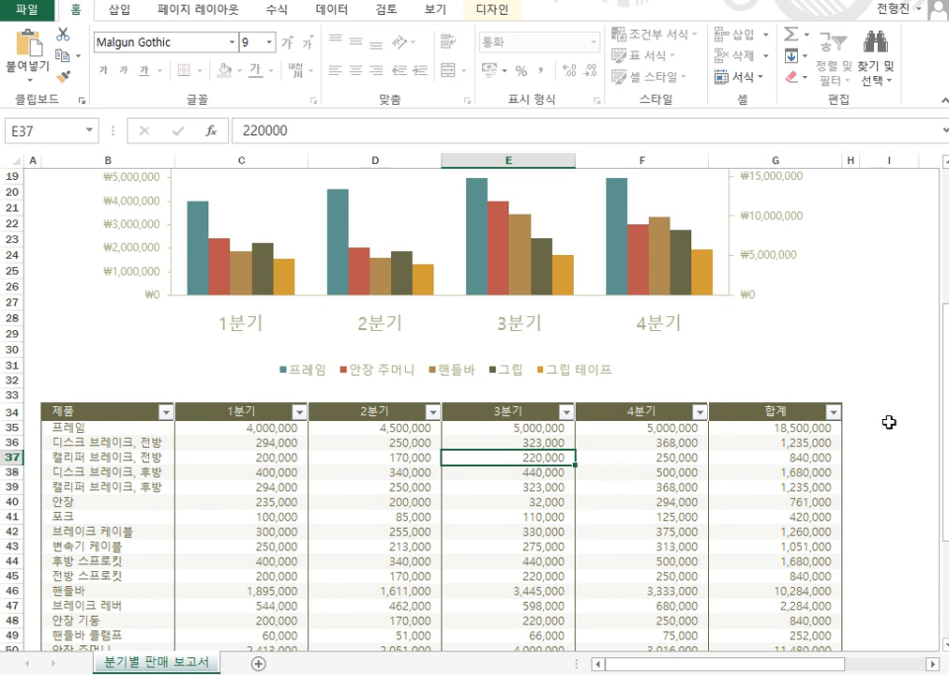
drag(829, 430, 790, 604)
Inspect the sales table cells G47, D40, G37, C35 through F35, block C36:E44 and F47.
click(793, 600)
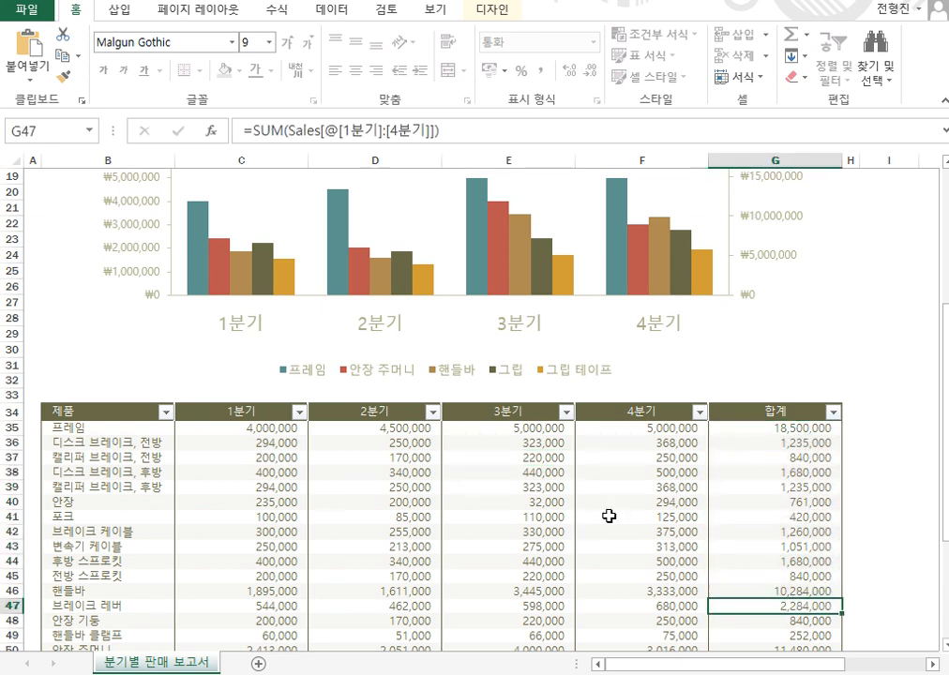
click(334, 500)
click(763, 455)
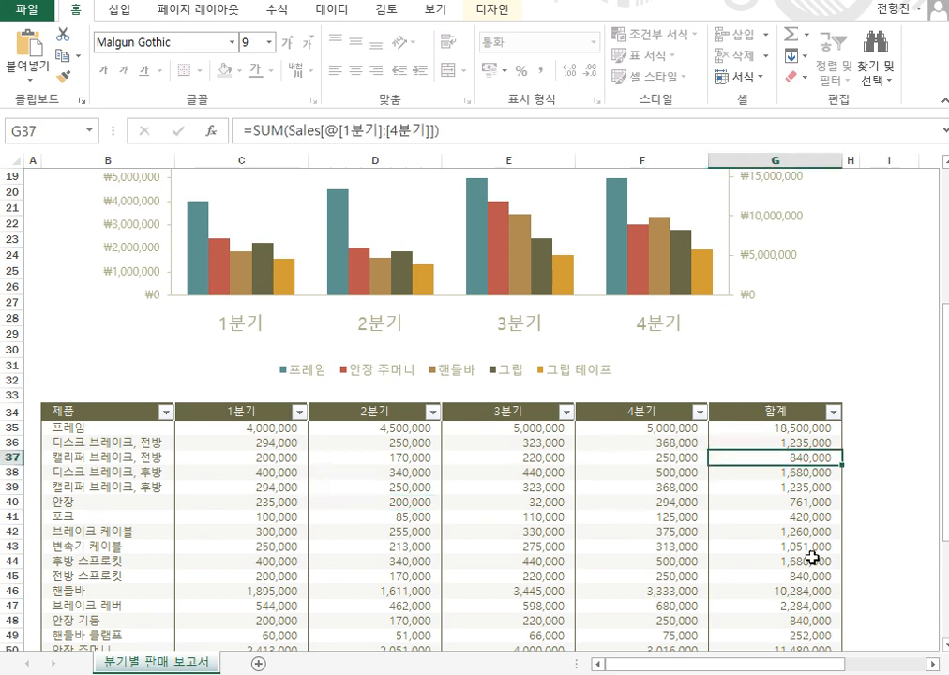
click(284, 428)
click(347, 429)
click(490, 430)
click(660, 433)
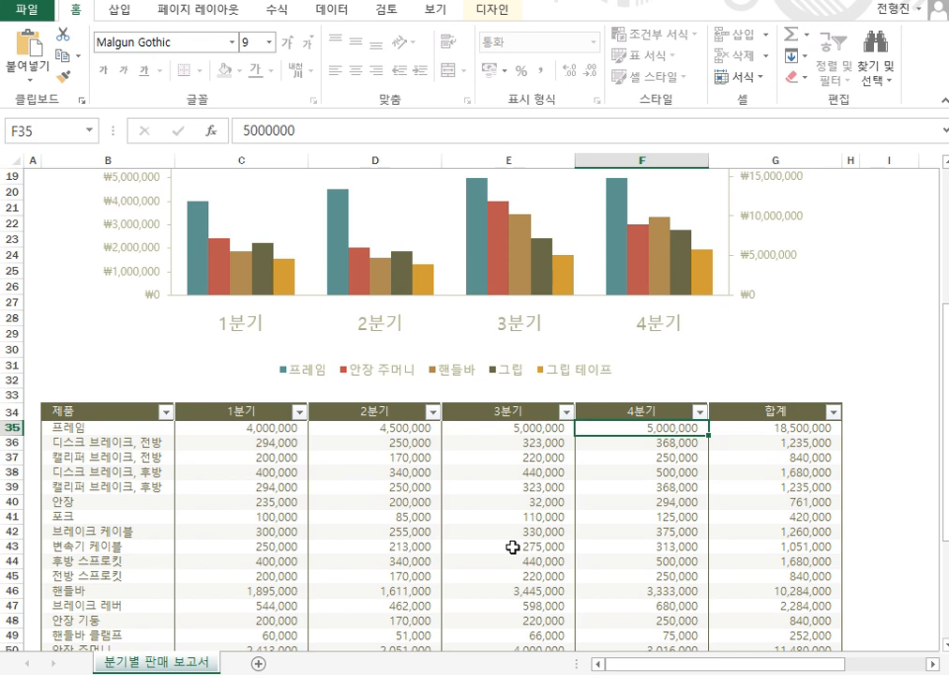
drag(254, 441, 576, 560)
click(629, 606)
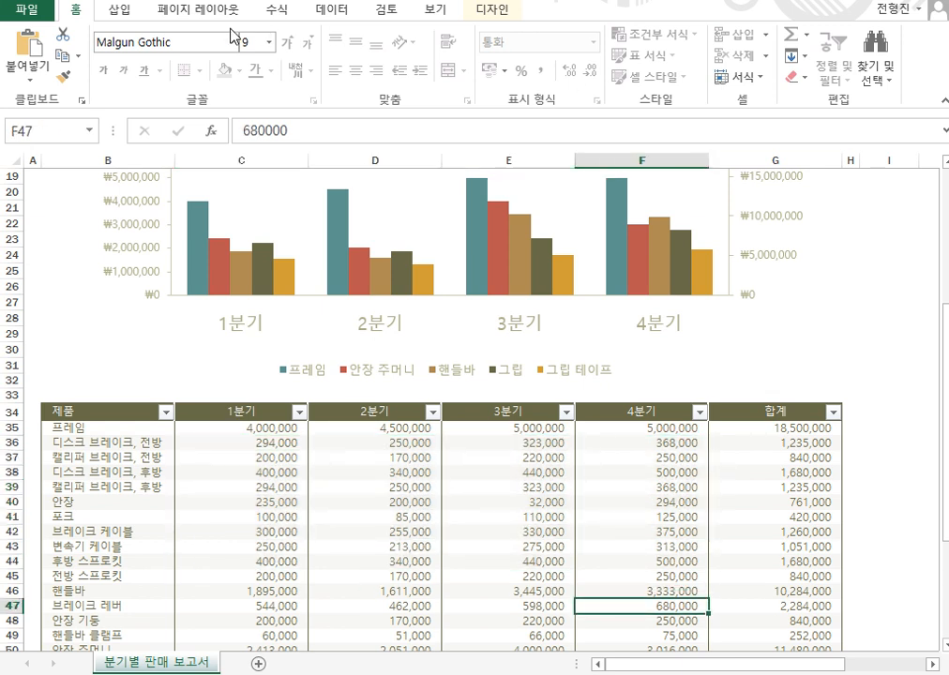
Unprotect the sheet via Format > Unprotect Sheet with its password, then select D41.
click(750, 78)
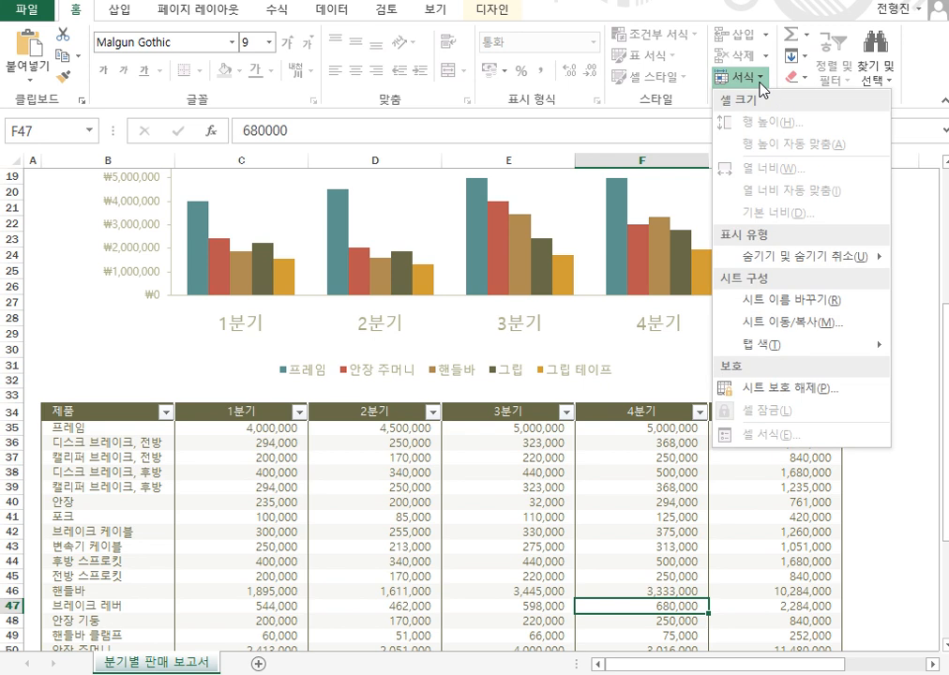
click(813, 401)
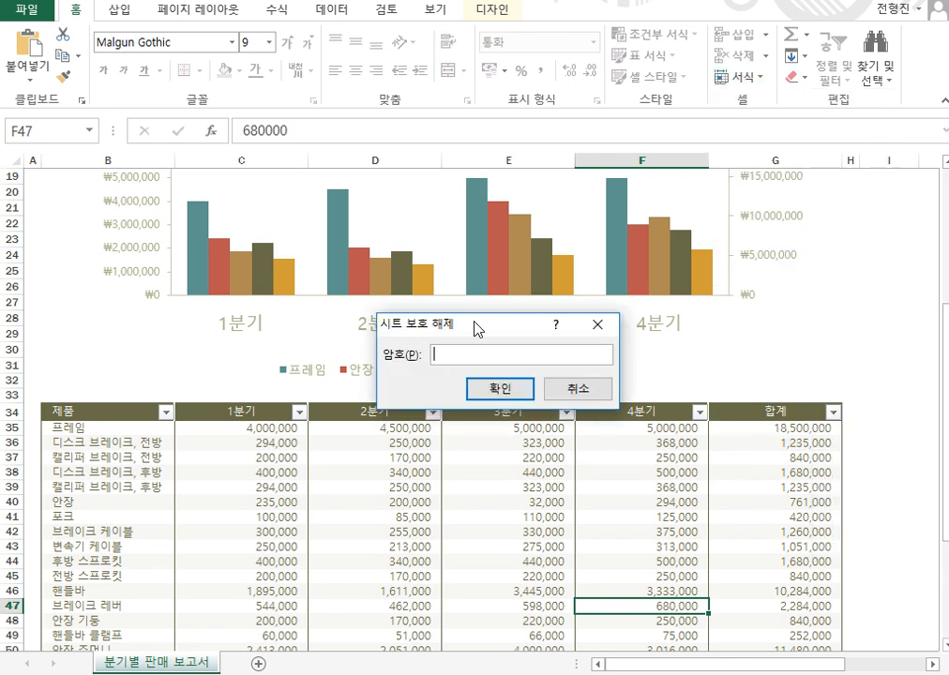
drag(482, 323, 449, 318)
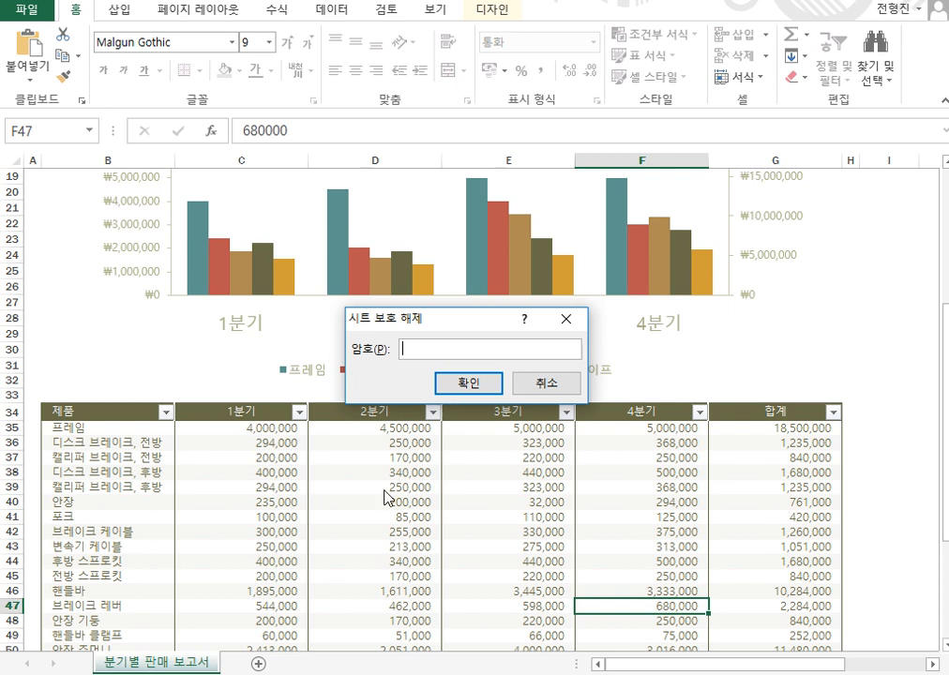
text(****)
click(482, 384)
click(418, 513)
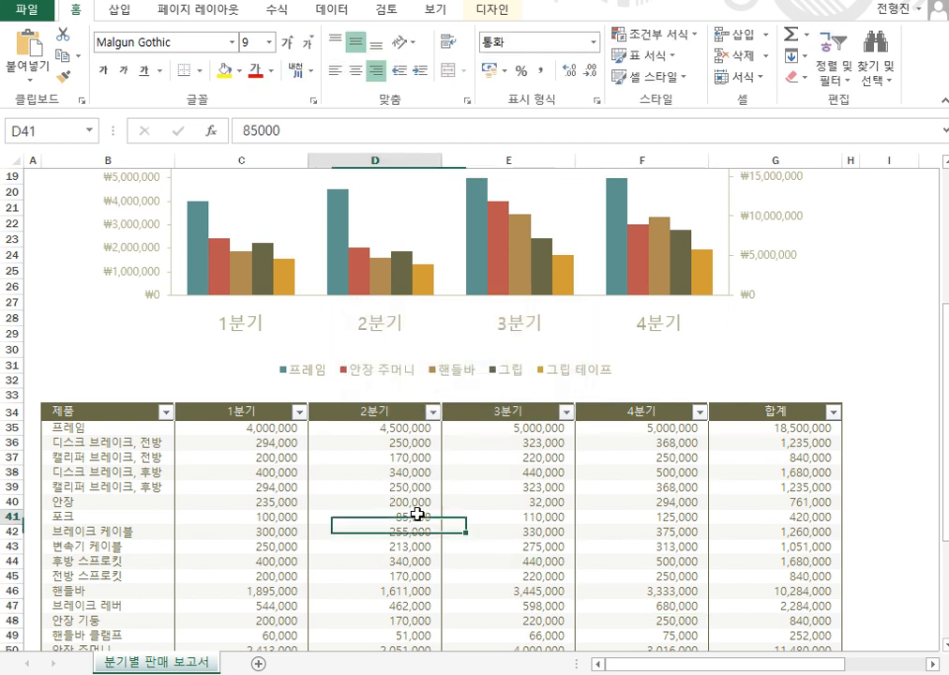
Select the quarterly sales cells and turn off Lock Cell to unlock them.
scroll(429, 470, down, 2)
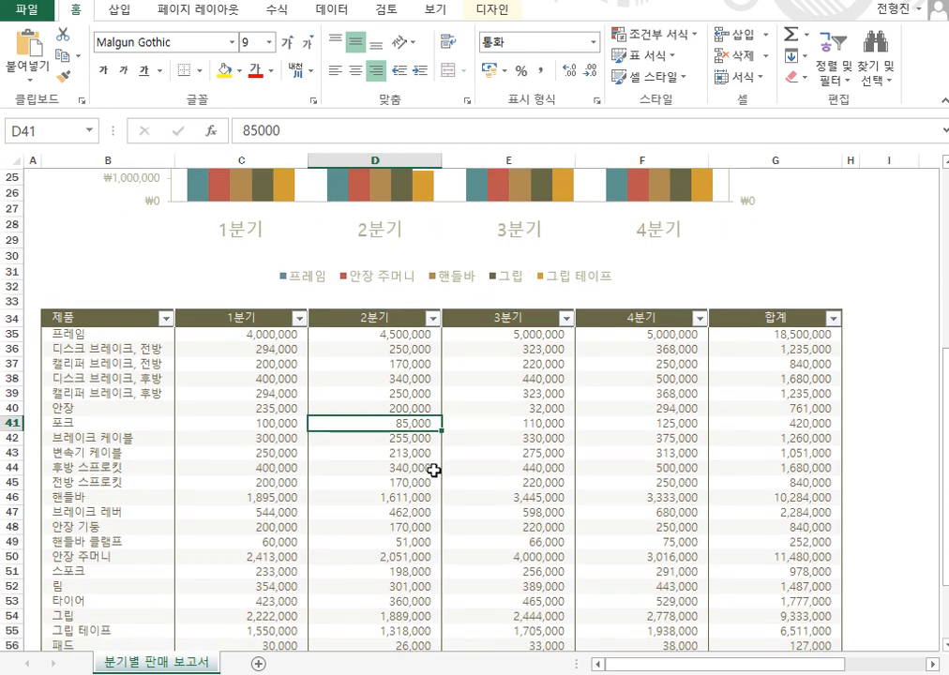
scroll(434, 469, down, 3)
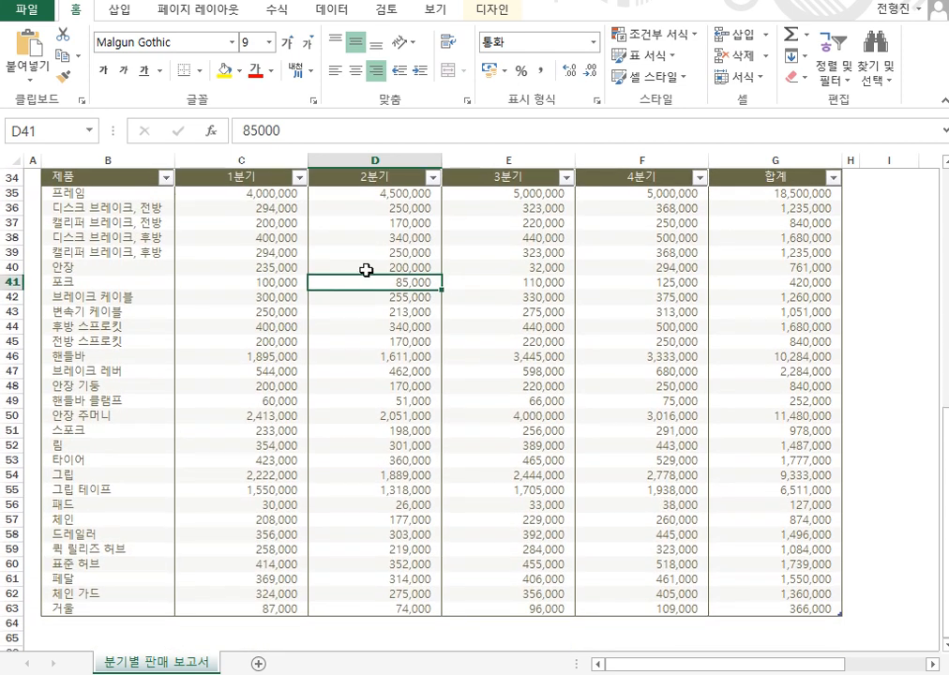
drag(281, 193, 682, 606)
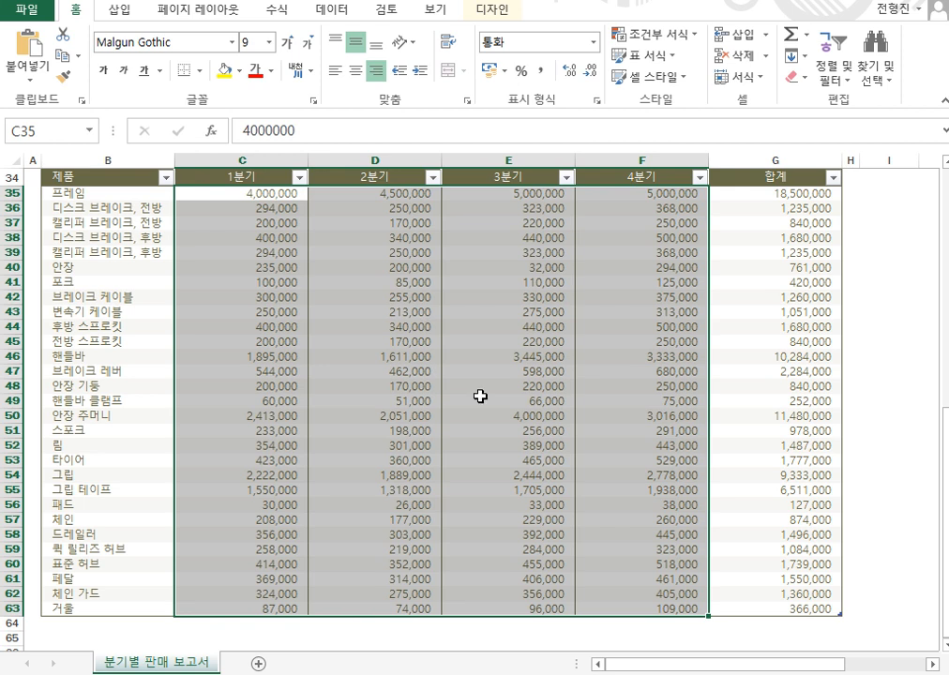
scroll(479, 395, up, 1)
scroll(482, 397, down, 1)
click(766, 80)
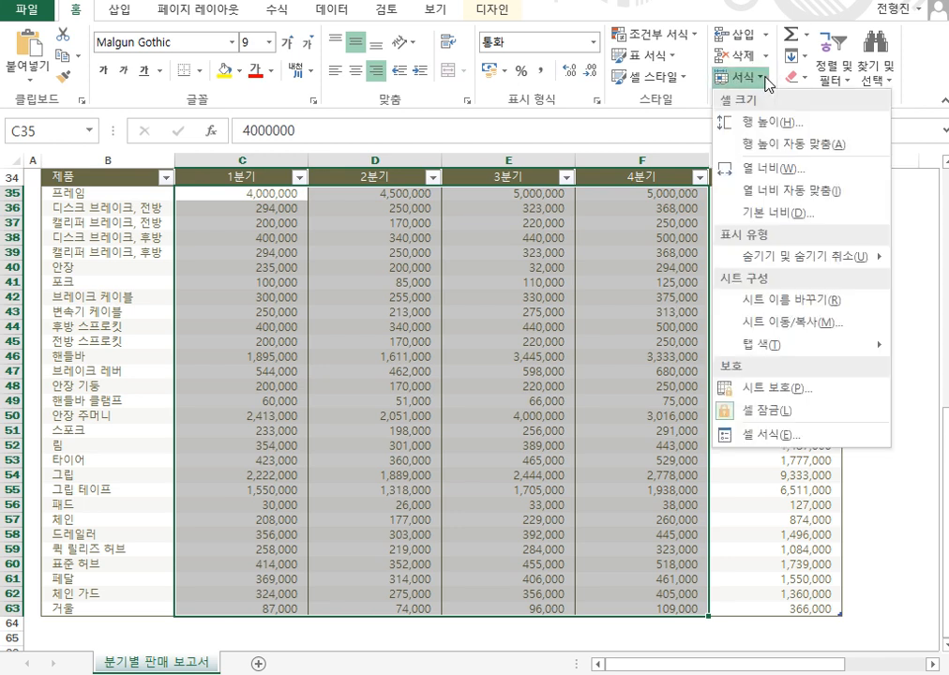
click(795, 409)
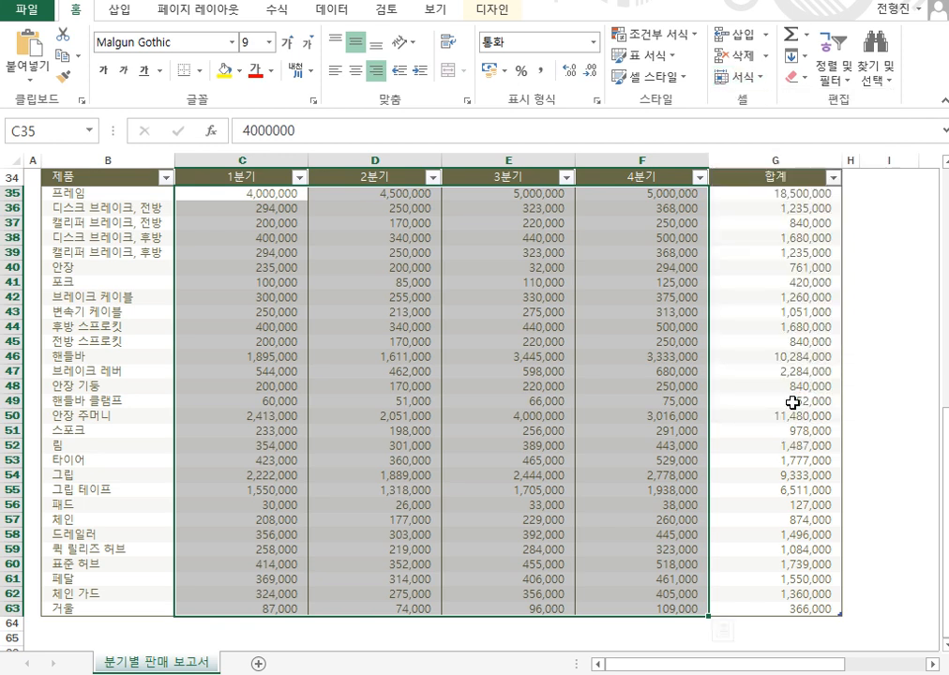
Enter 55555 into F48 in the 4분기 column and return to that cell.
click(689, 391)
text(55555)
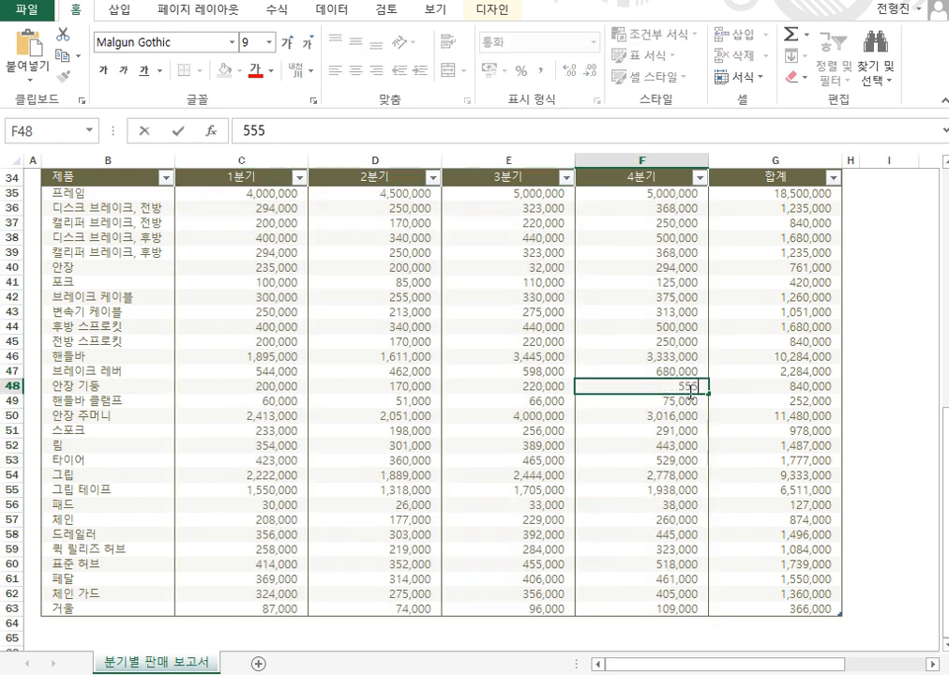
key(Return)
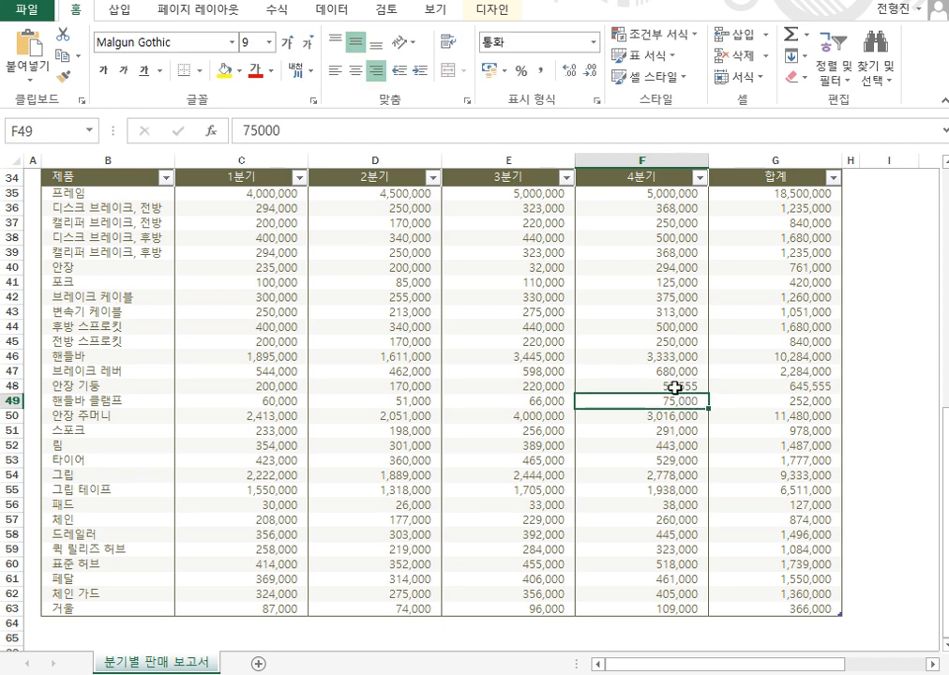
key(Up)
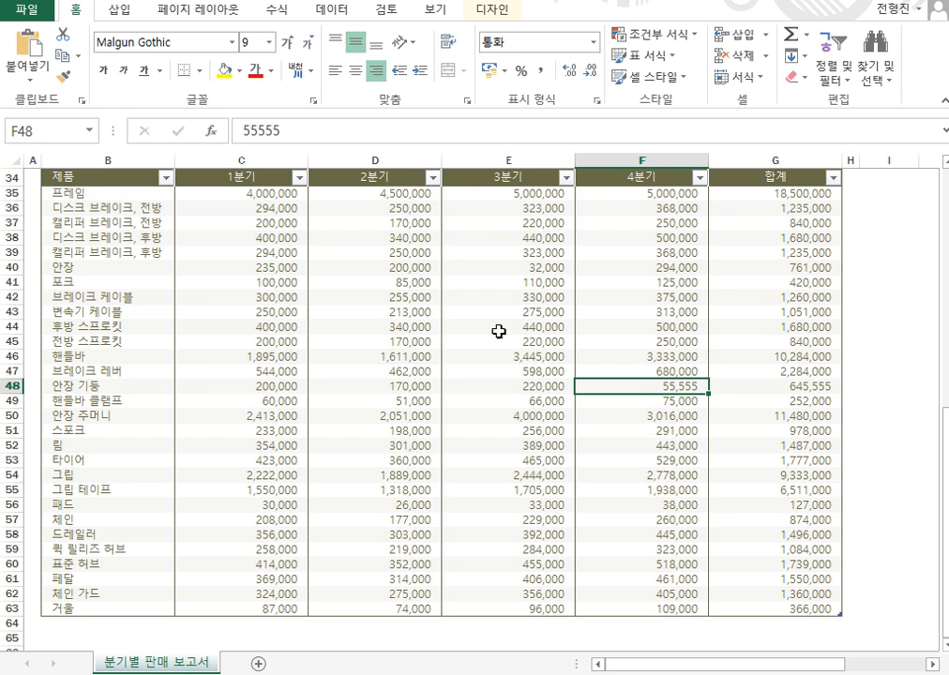
Re-protect the sheet with a confirmed password, then select E43 in the 3분기 column.
click(761, 79)
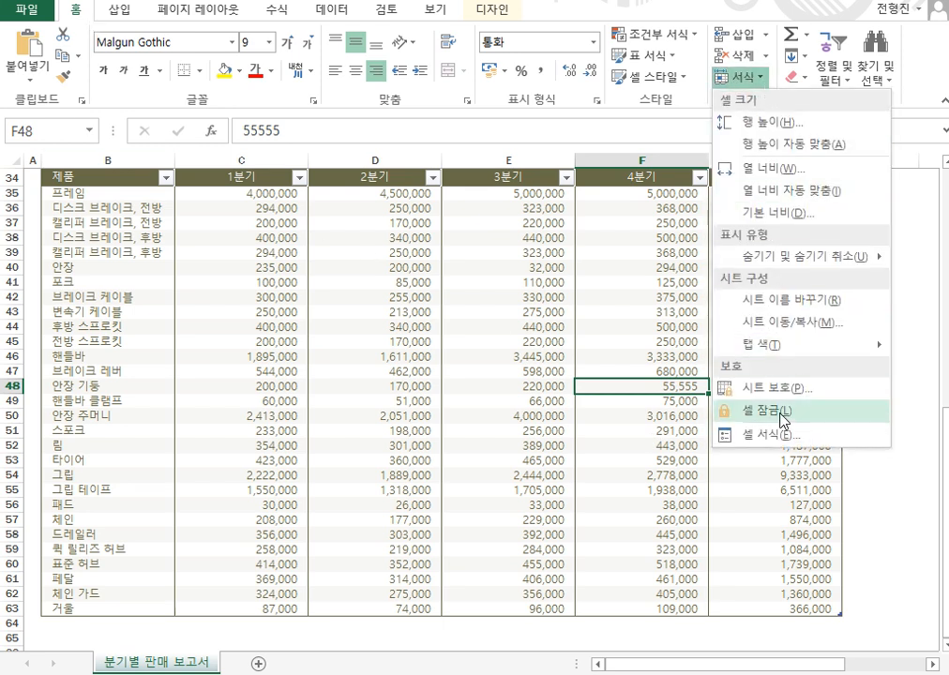
click(778, 388)
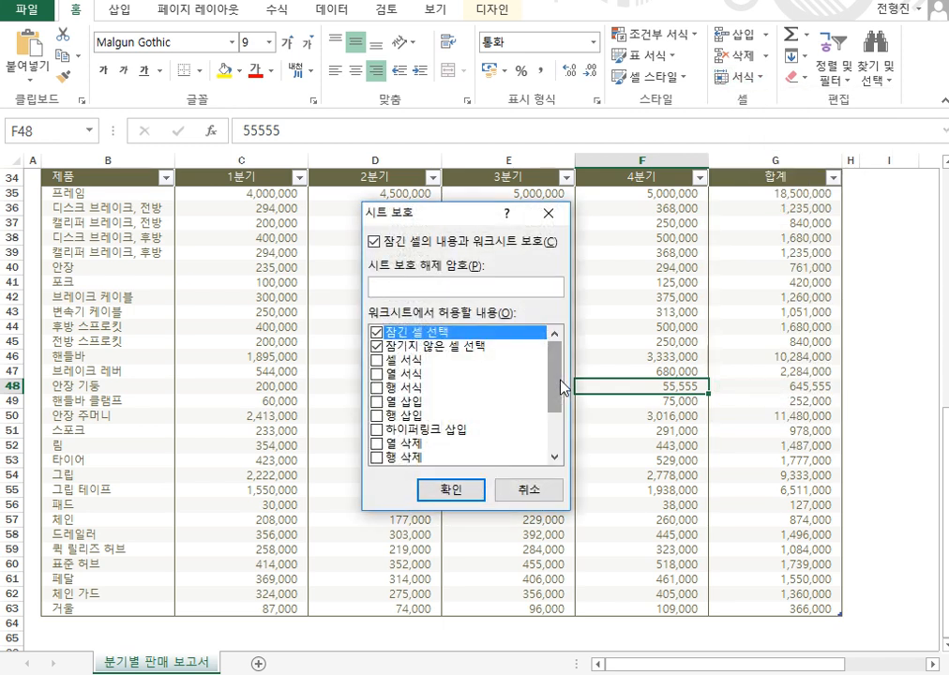
click(448, 490)
text(1234)
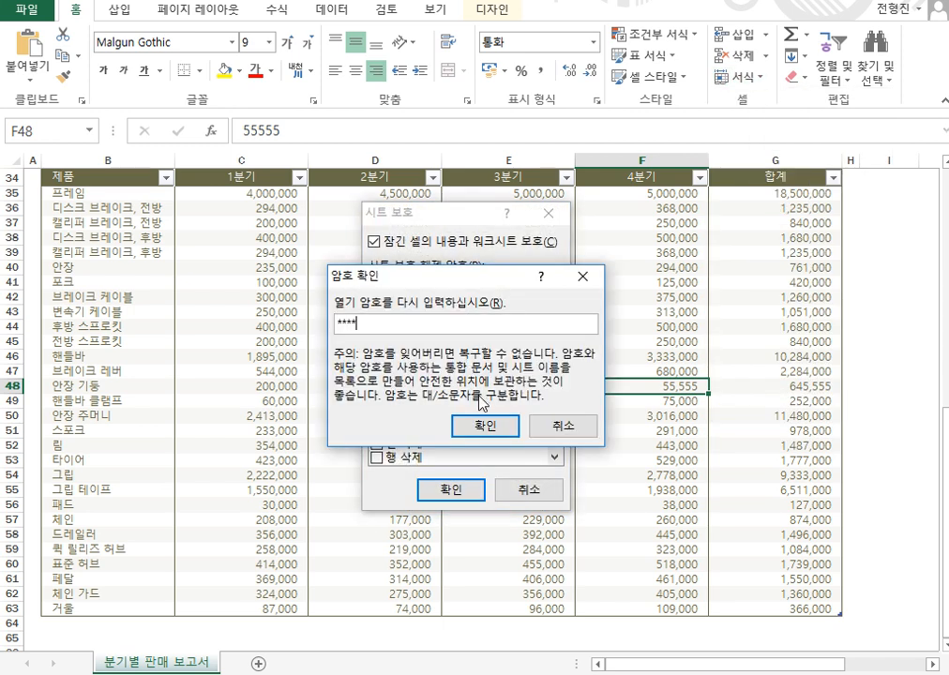
click(481, 426)
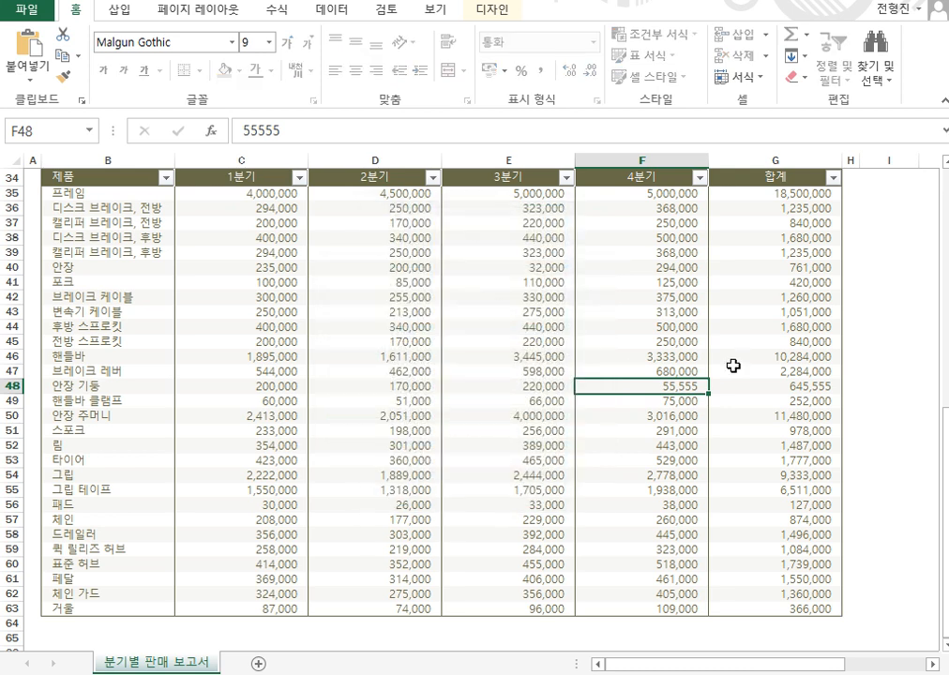
click(513, 311)
Enter 500000 in E43, then try deleting locked total G42 to trigger the protection warning.
text(500000)
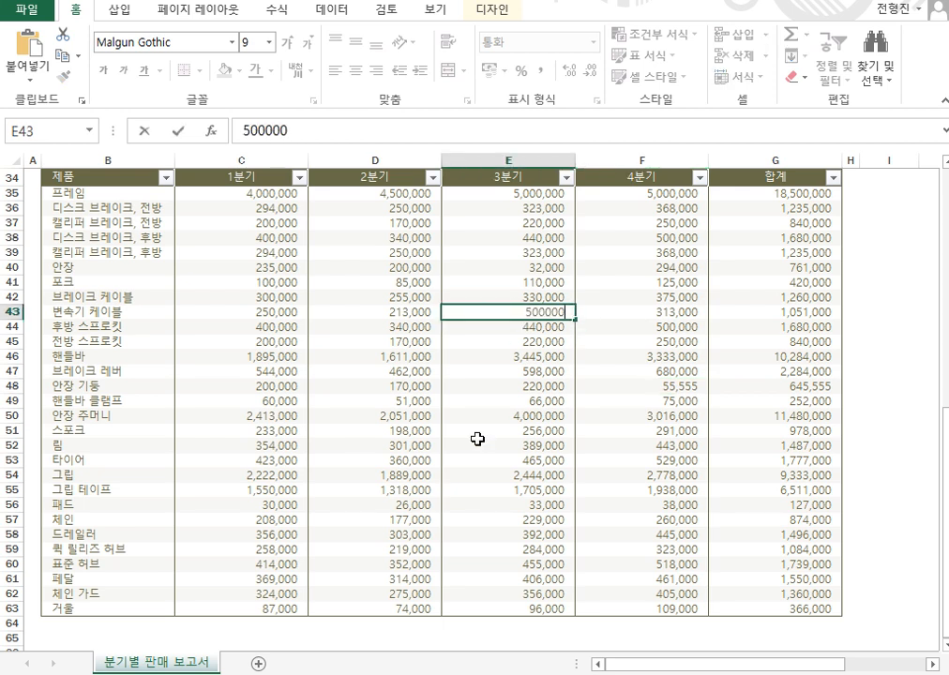
key(Return)
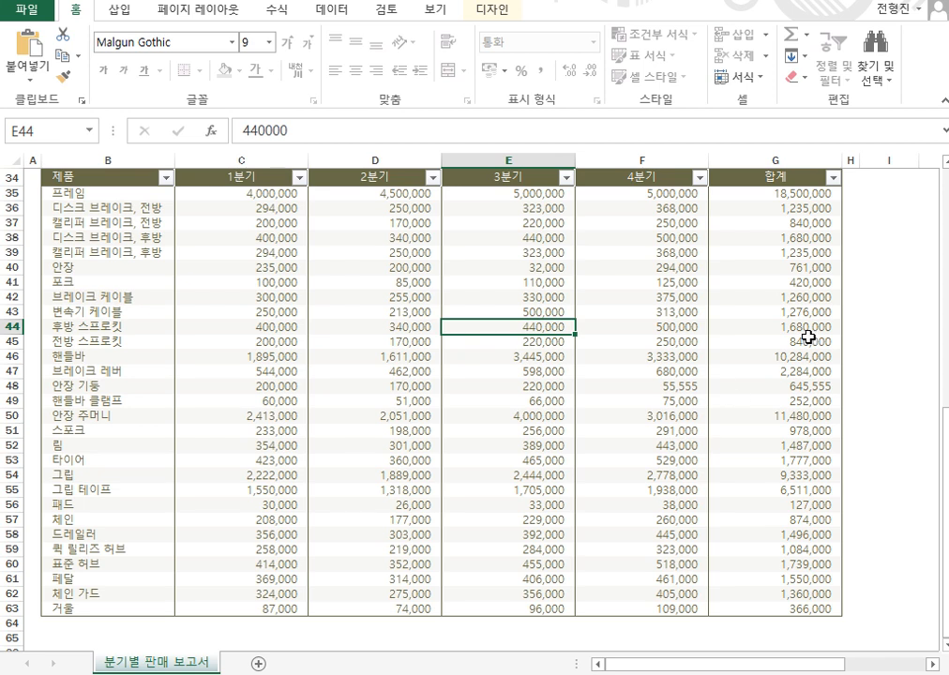
click(797, 296)
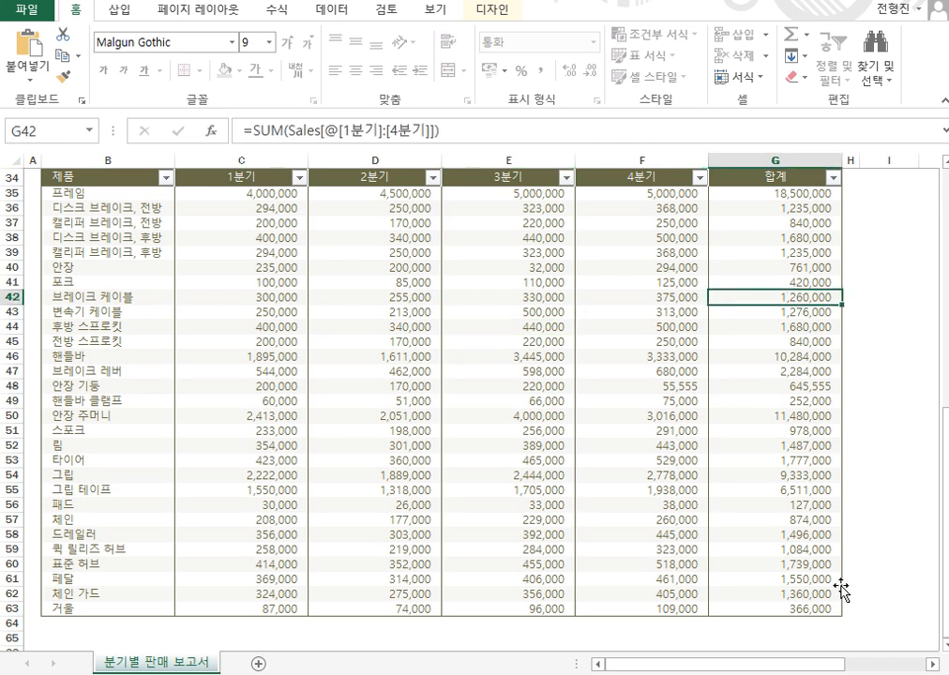
key(Delete)
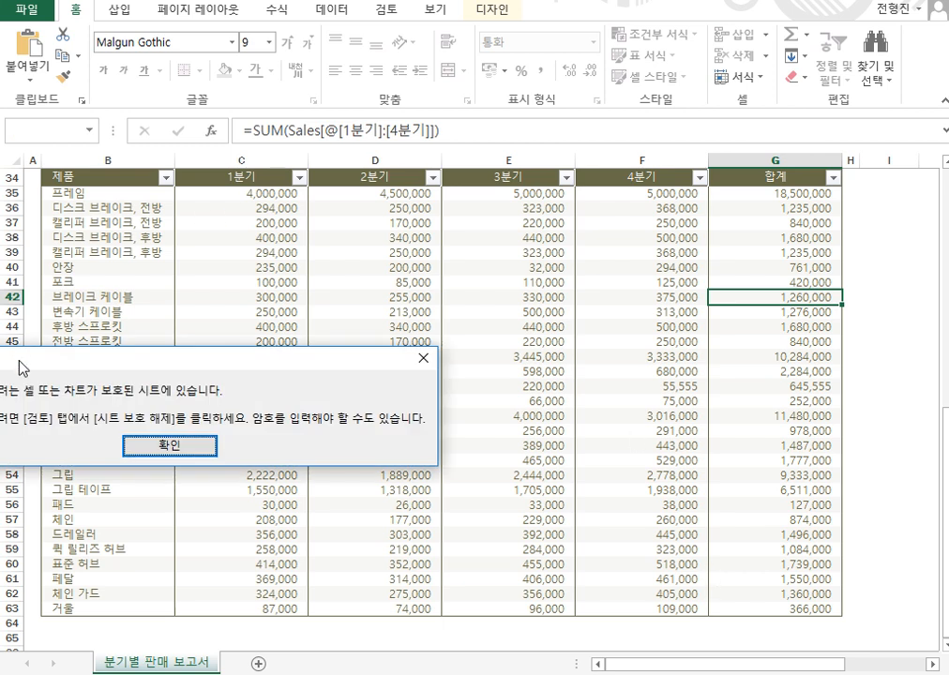
Move the protected-sheet warning into view and close it with 확인.
drag(19, 364, 145, 340)
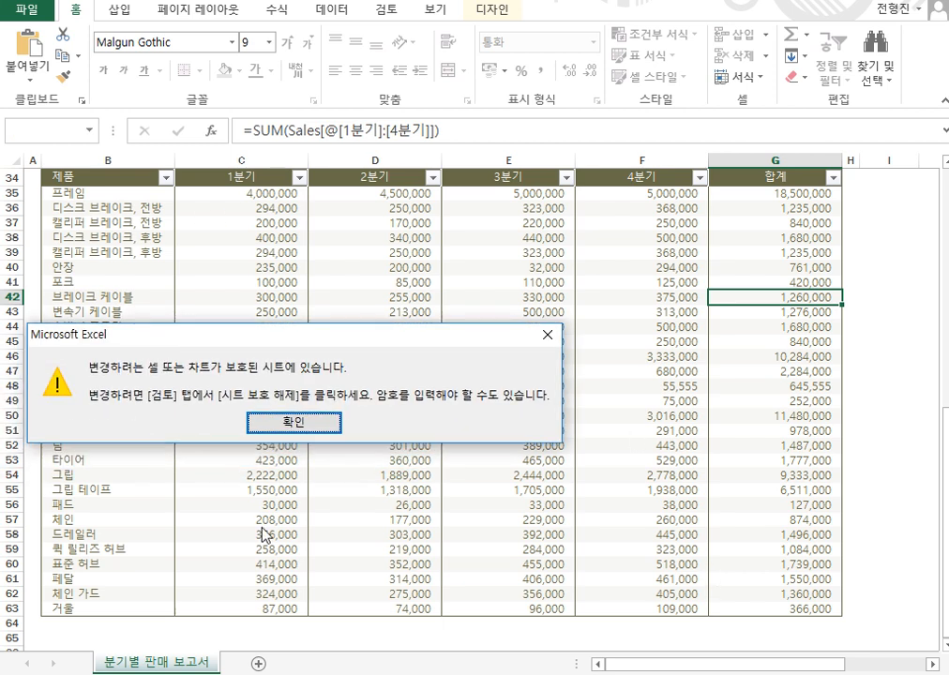
click(294, 423)
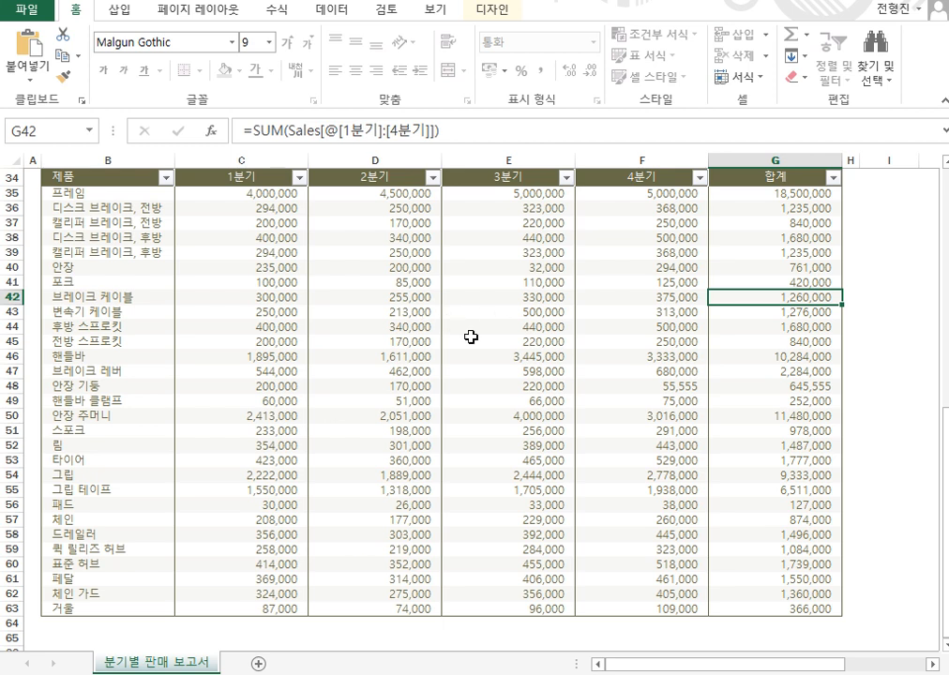
Check totals G50 and G46, then open the Home > Format menu.
click(834, 415)
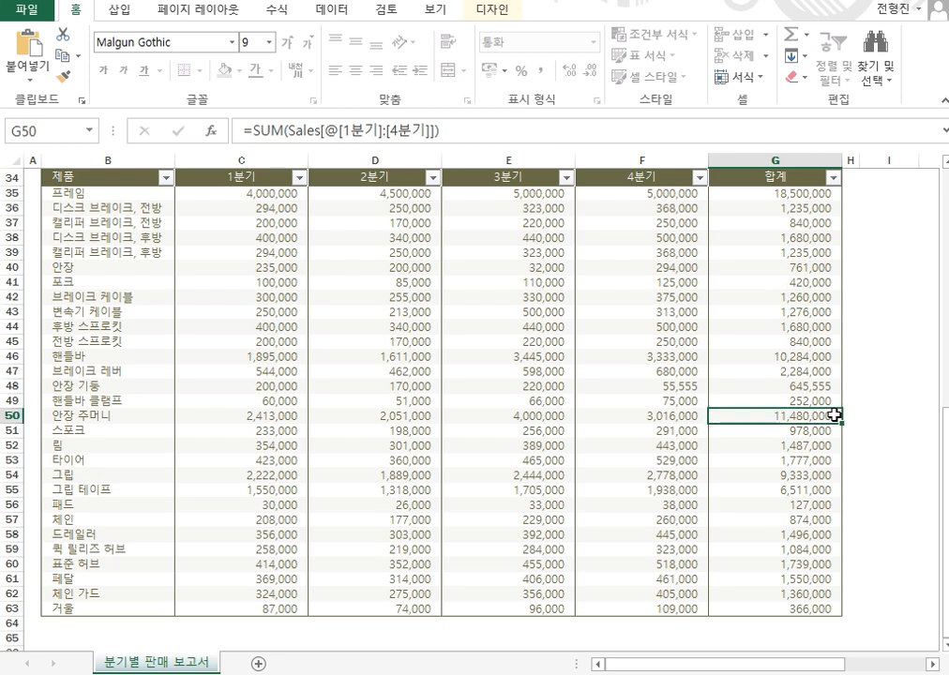
click(823, 362)
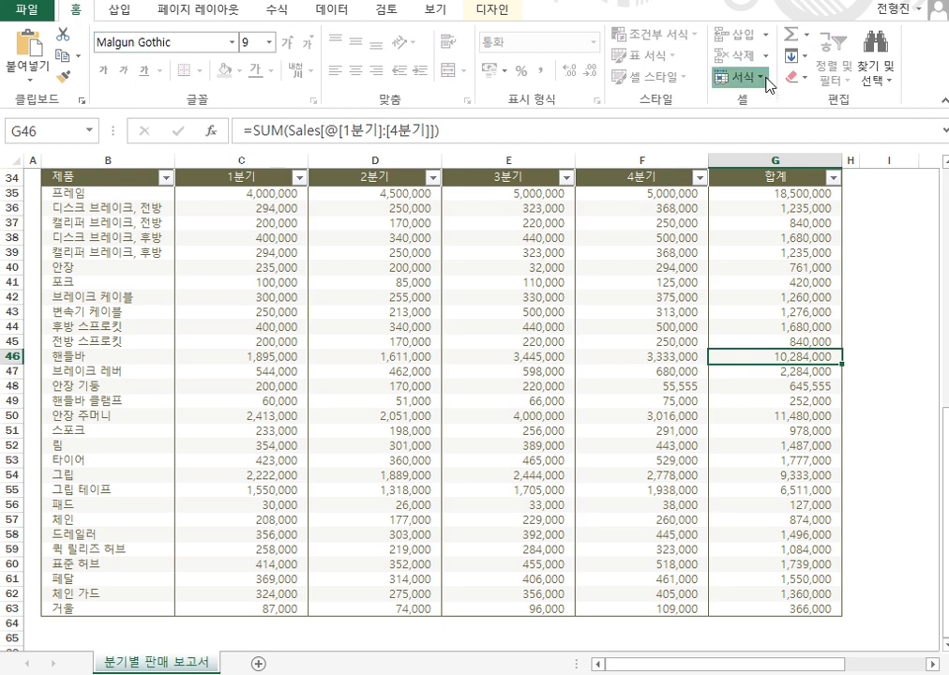
click(750, 78)
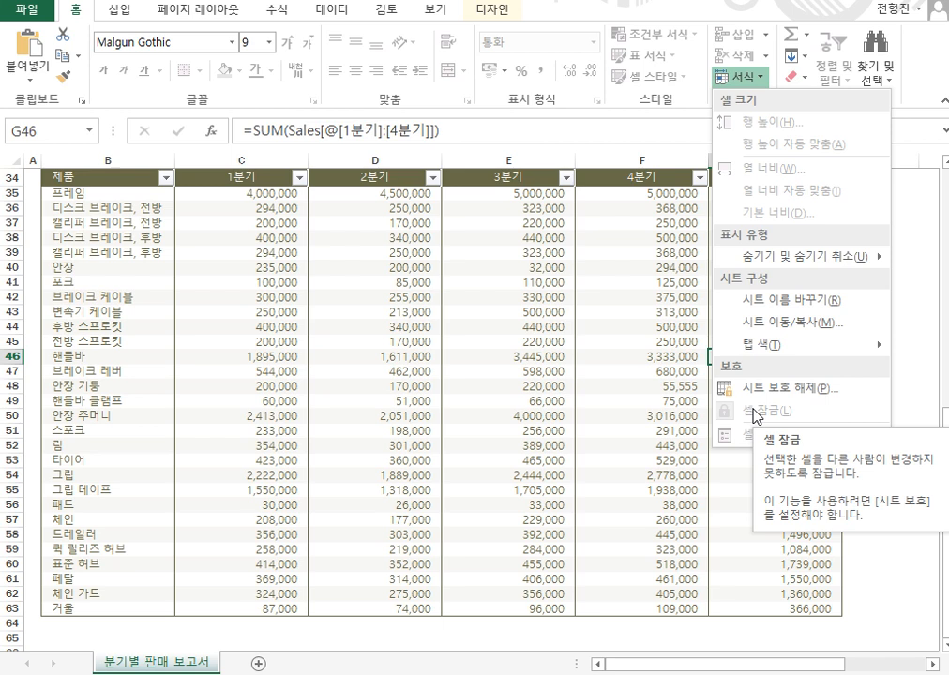
Unprotect the sheet by entering its password, then select E48, C36 and C35.
click(799, 392)
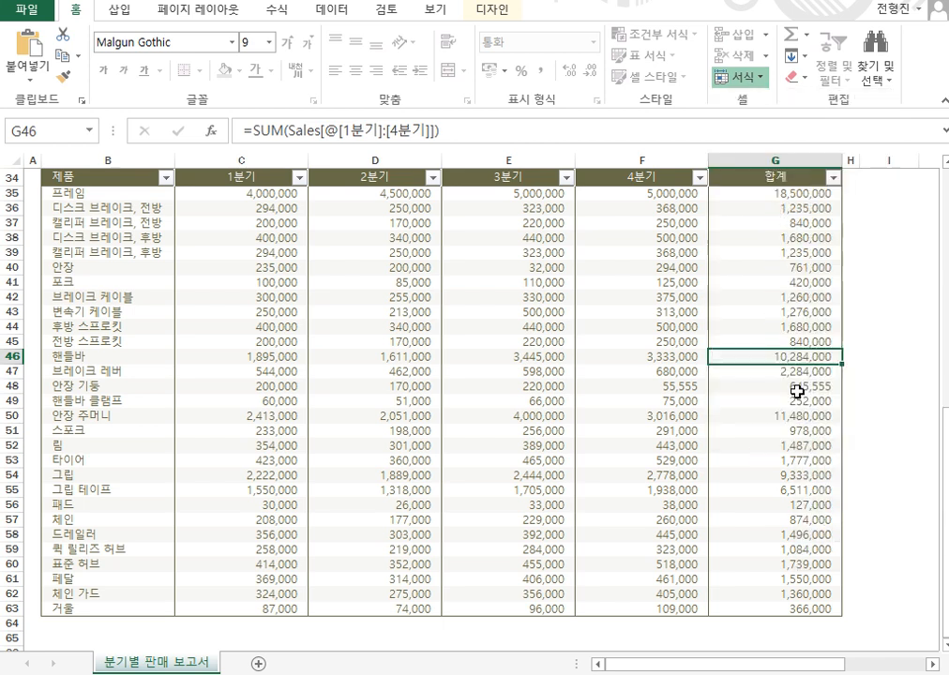
text(123)
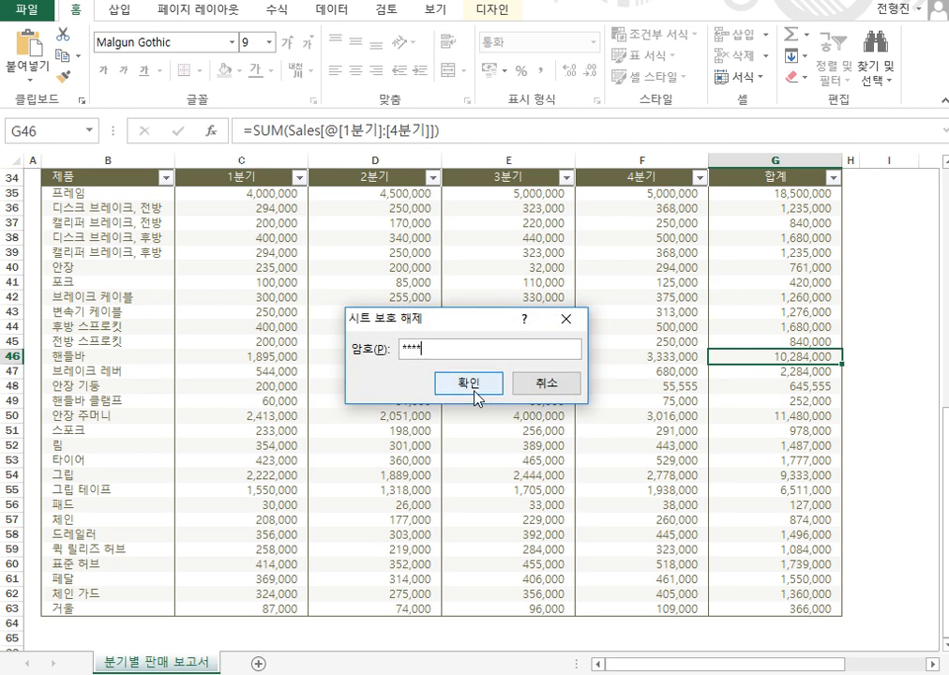
click(472, 385)
click(474, 387)
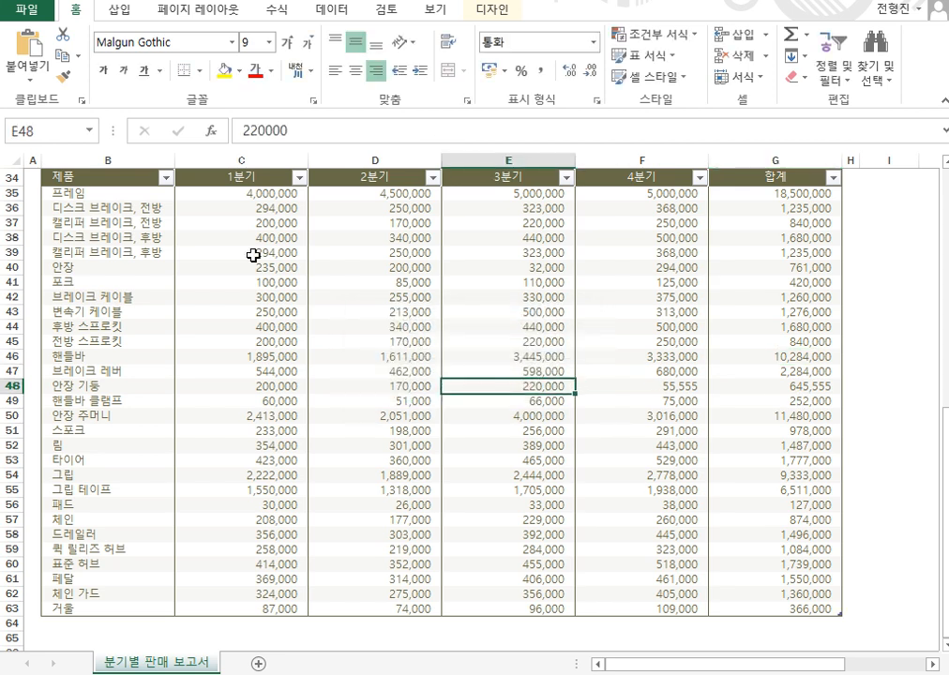
click(200, 205)
click(218, 191)
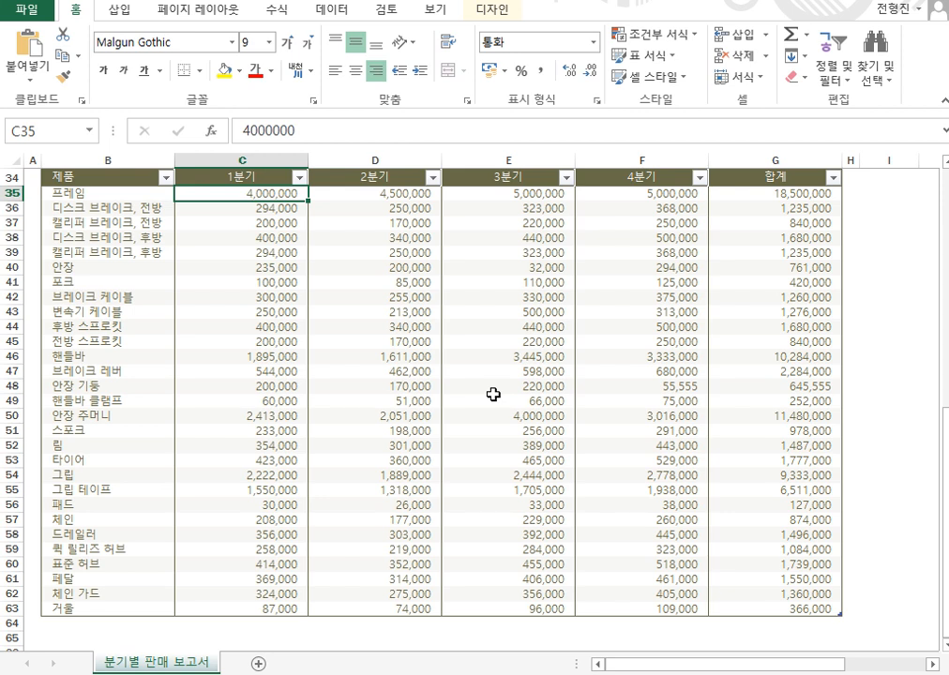
Select the 1분기 range C35:C63 after briefly selecting the G totals, then open the 검토 tab.
drag(769, 193, 716, 607)
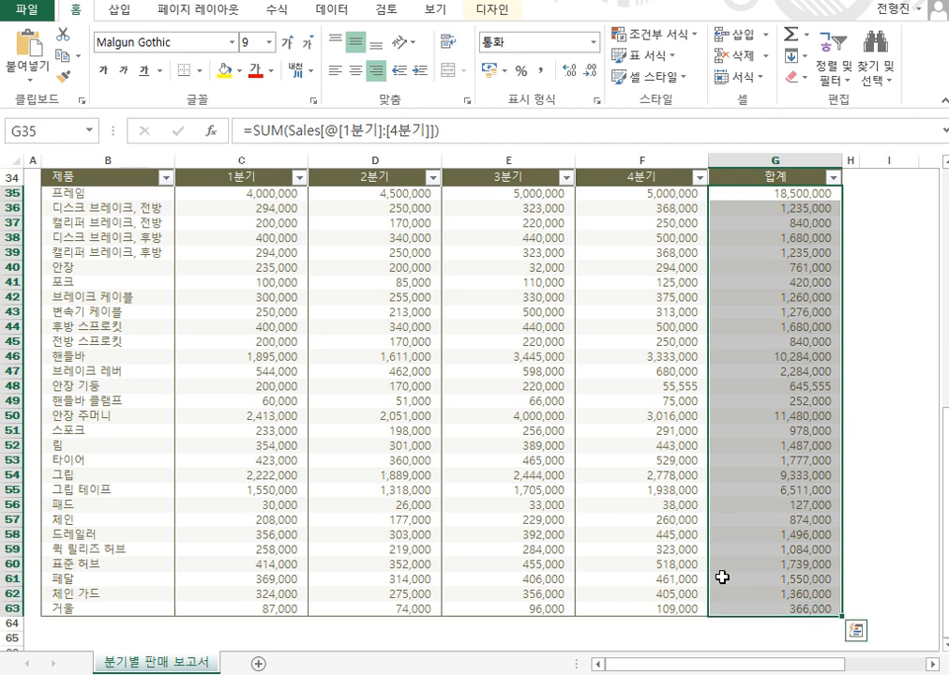
click(228, 309)
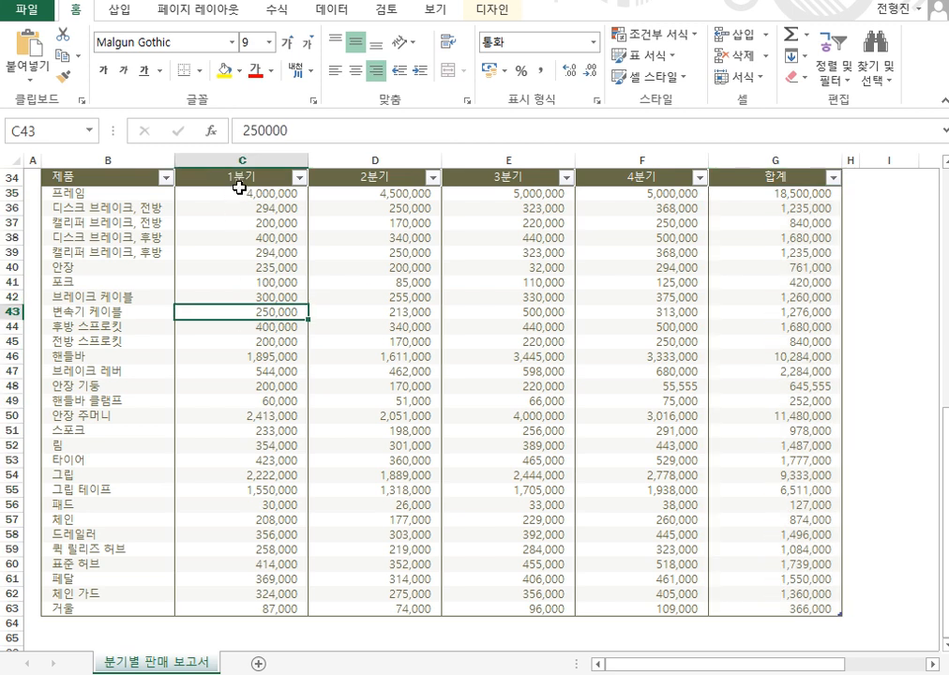
drag(239, 187, 239, 609)
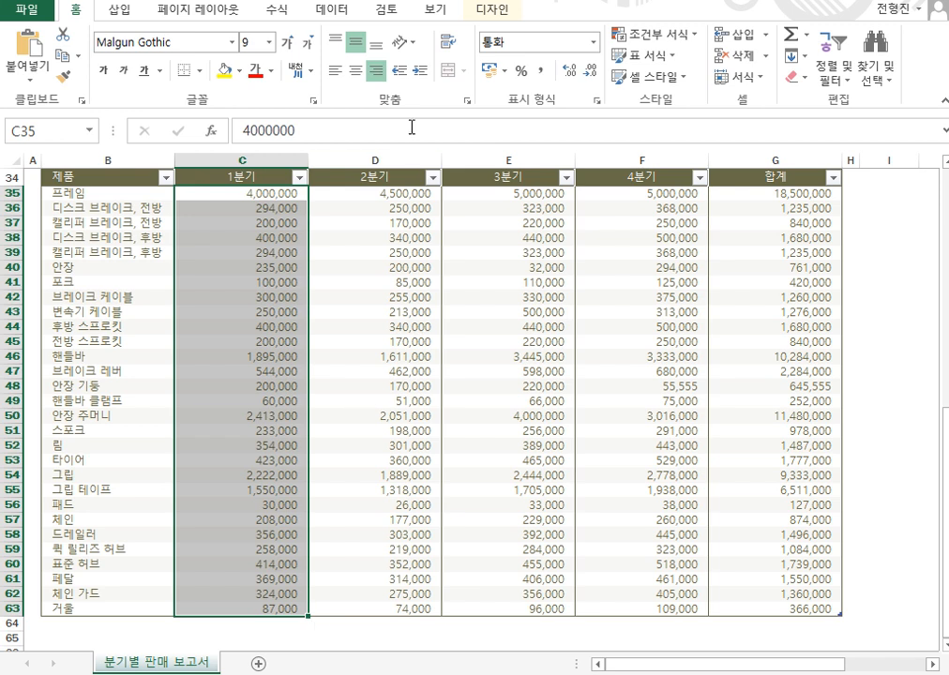
click(387, 11)
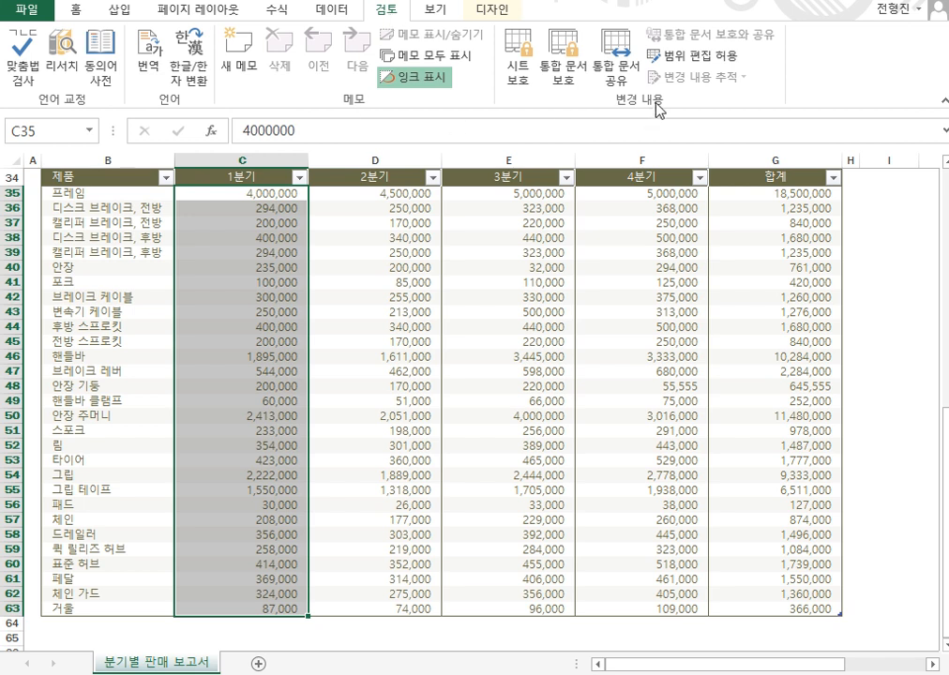
Create a new editable range titled 1분기 for $C$35:$C$63 with a range password, and bring up its permissions.
click(701, 59)
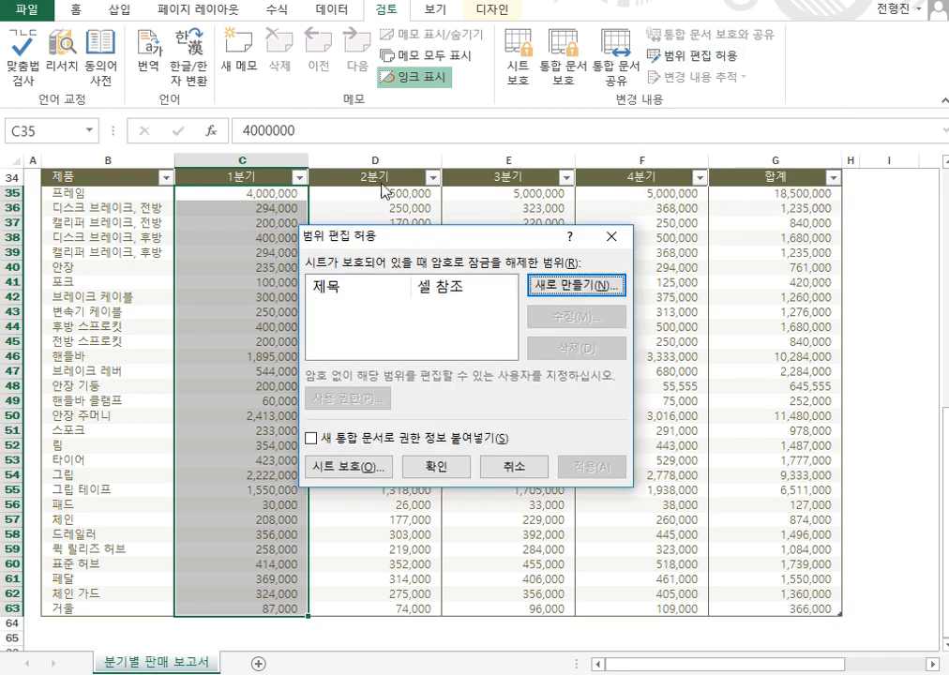
click(540, 288)
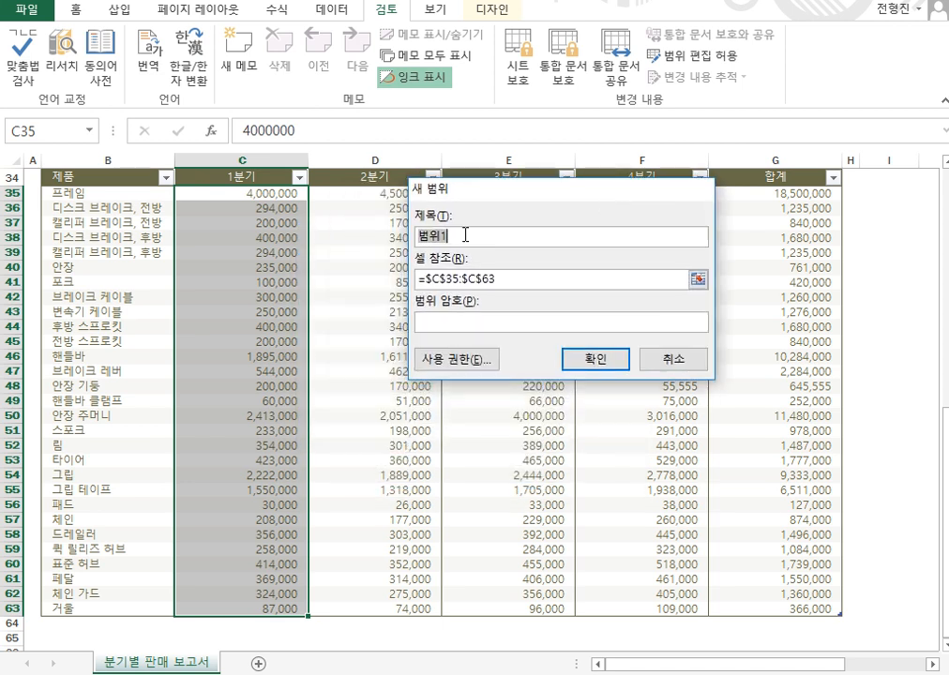
text(1분기)
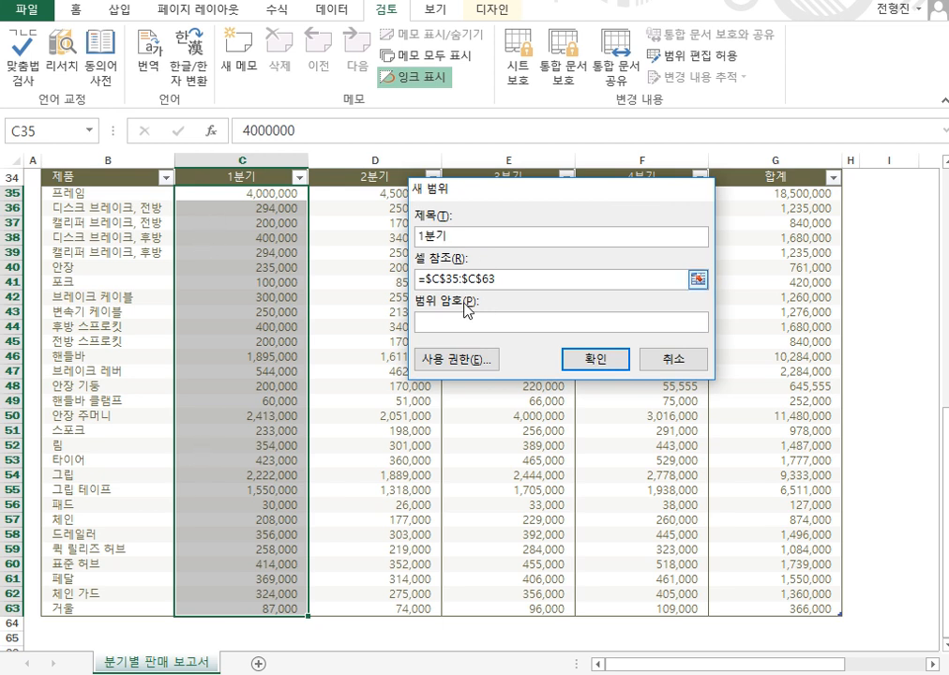
click(463, 321)
text(1234)
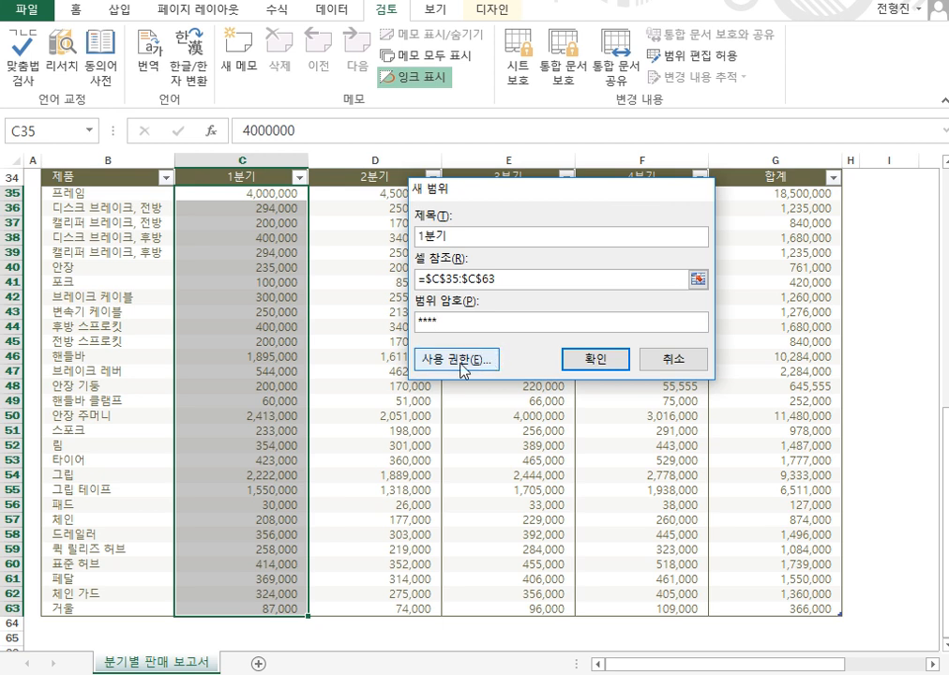
click(460, 362)
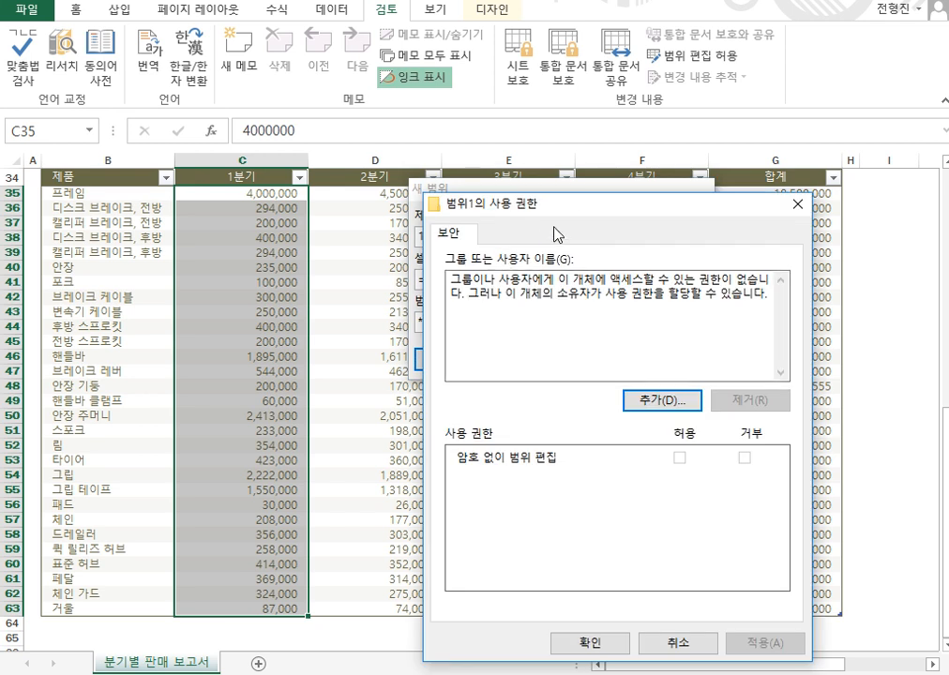
Add the Guest user to the range permissions, allowed to edit without a password, and apply.
drag(570, 205, 453, 191)
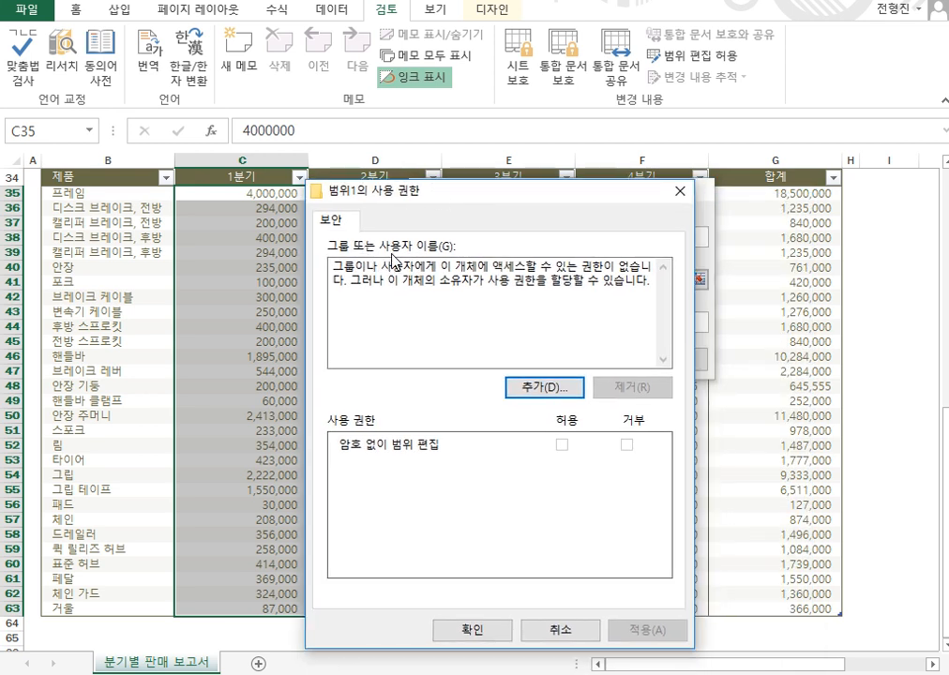
click(546, 393)
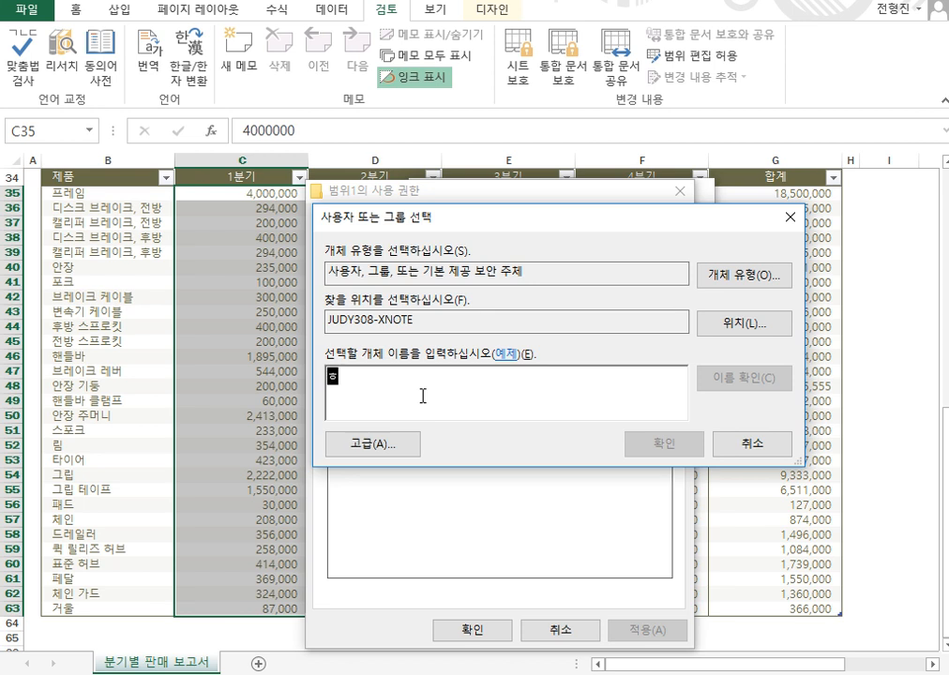
text(uest)
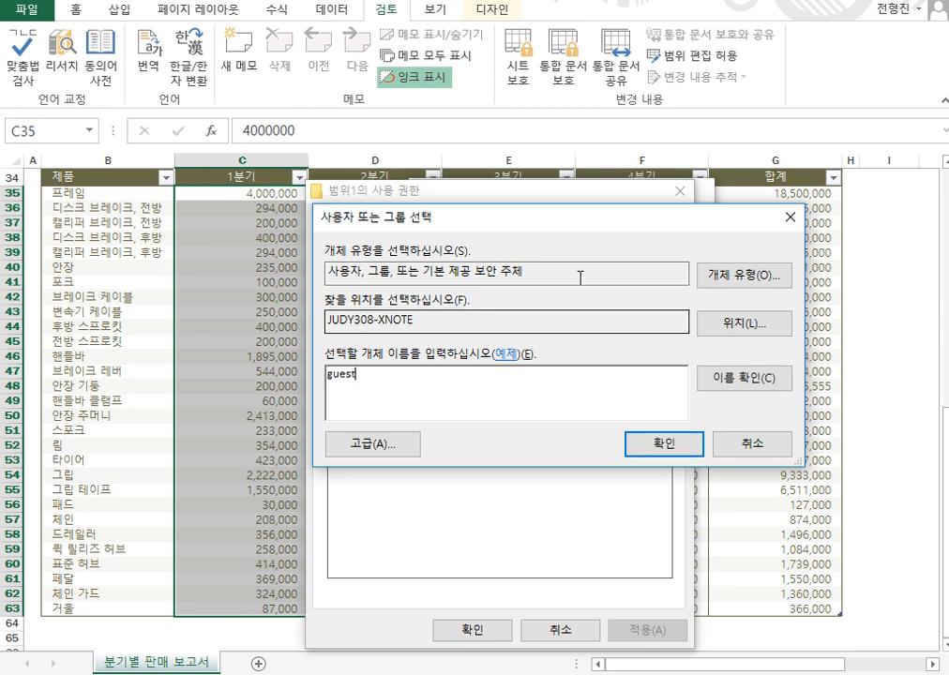
click(745, 379)
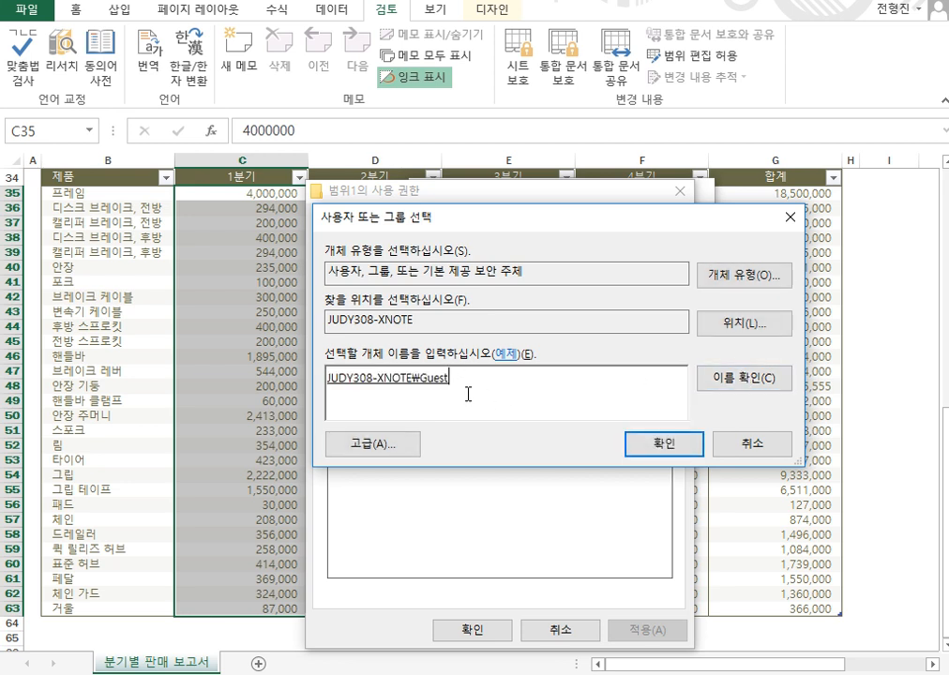
click(662, 447)
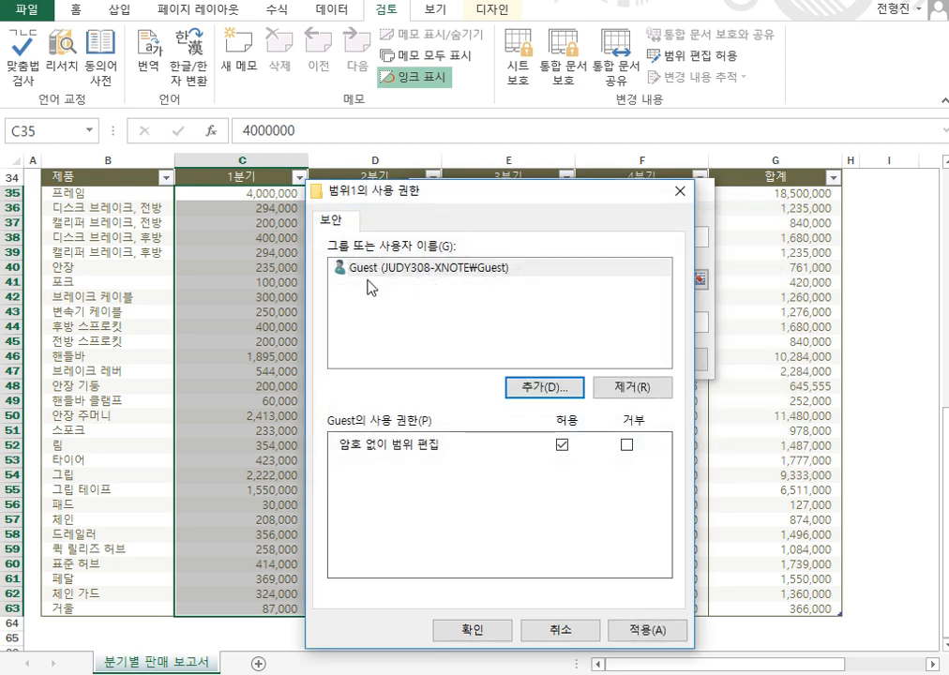
click(476, 272)
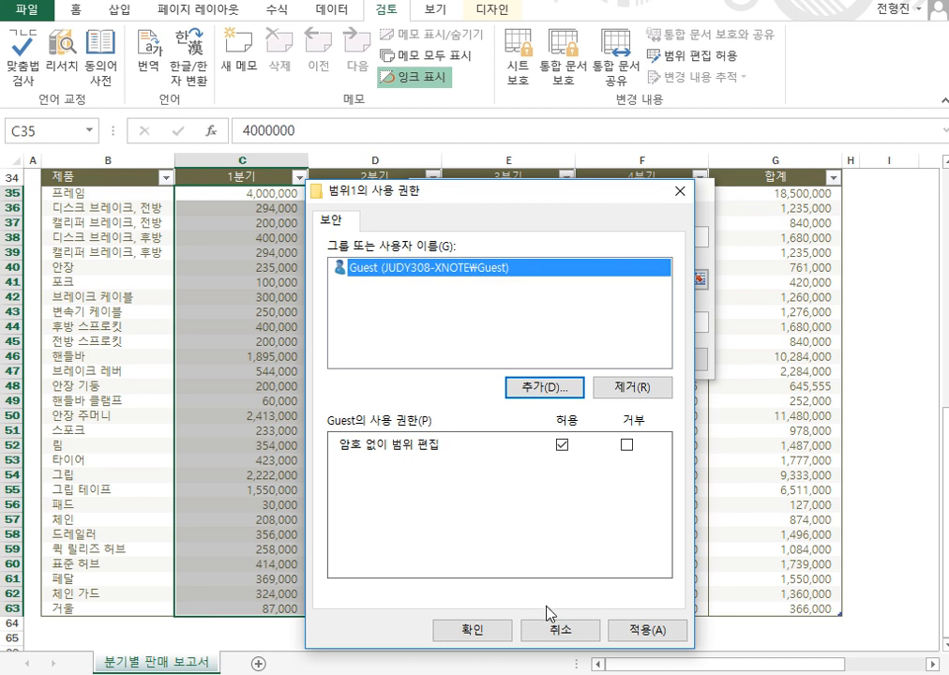
click(641, 632)
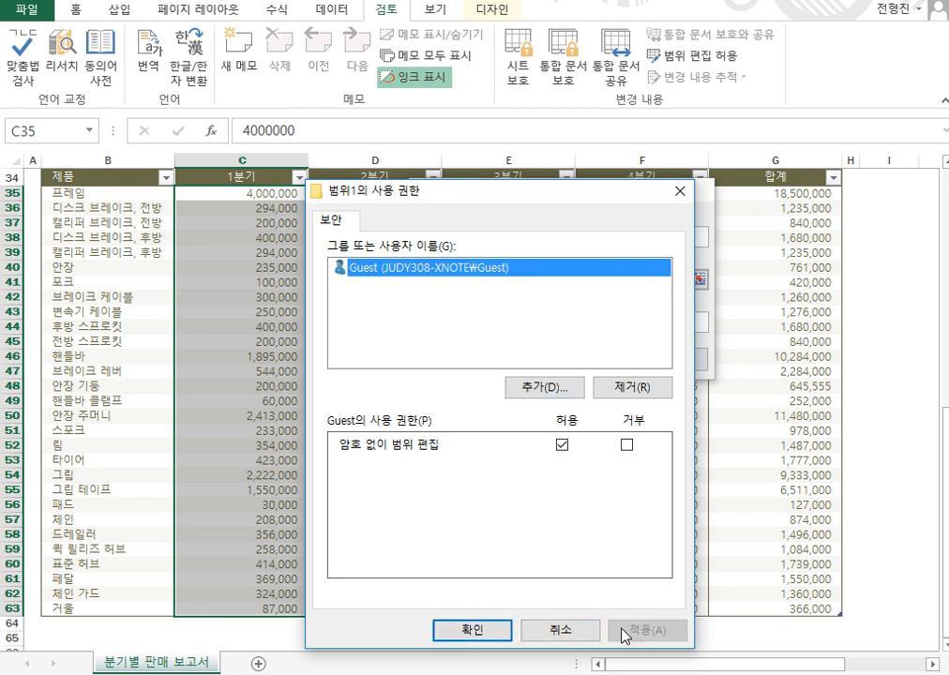
click(504, 629)
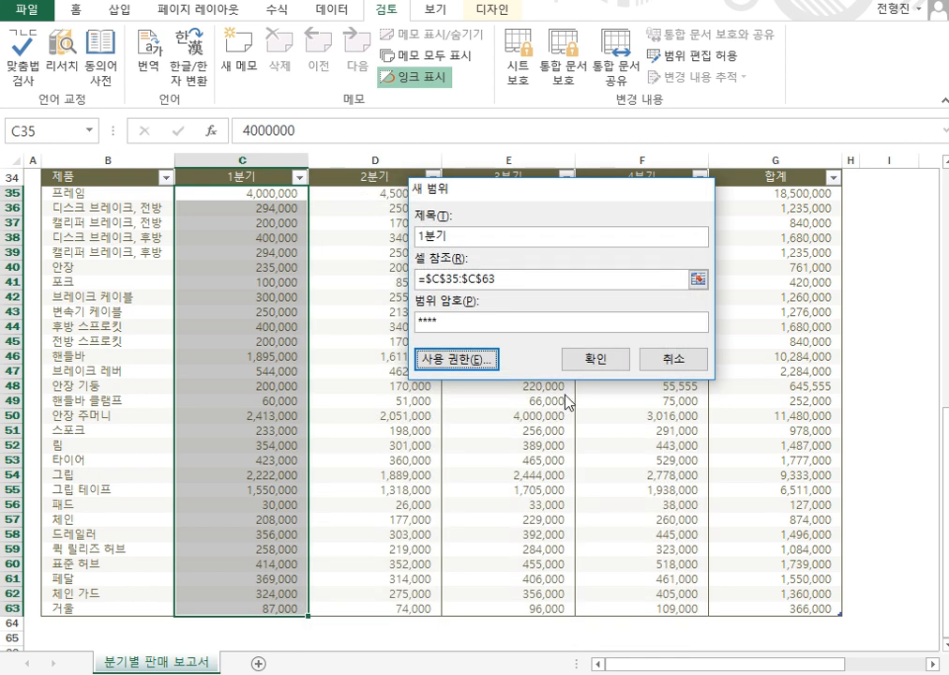
After the invalid-title error, change the range title from 1분기 to 분기1 and save it.
click(596, 359)
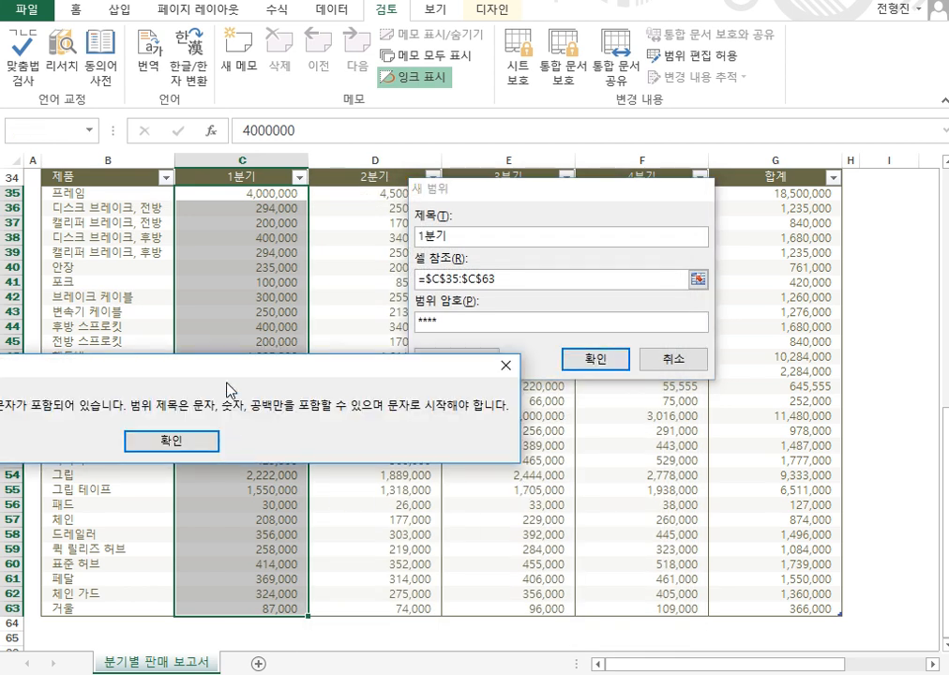
click(188, 442)
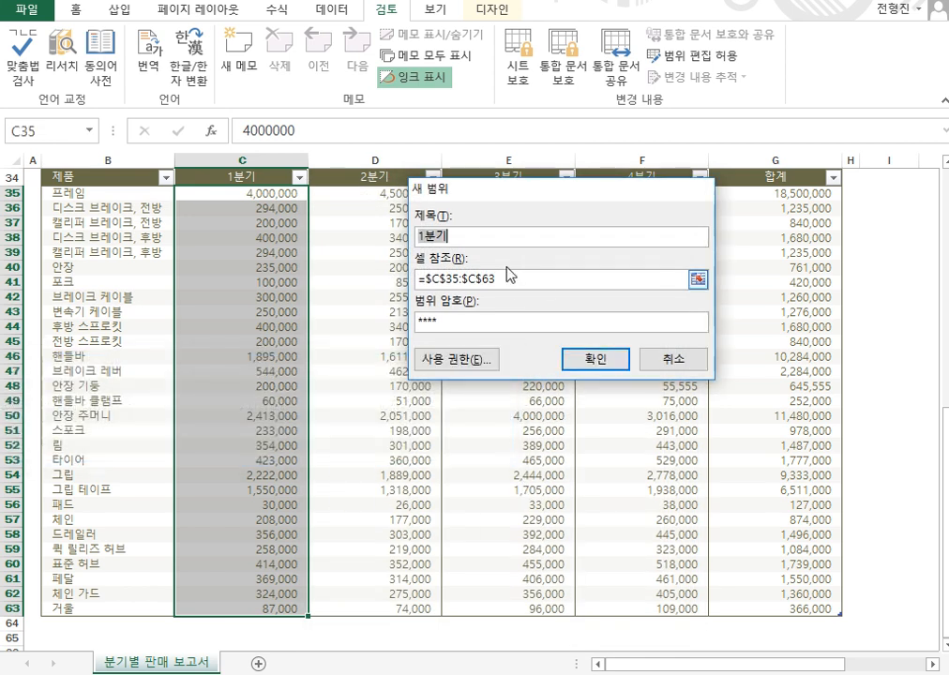
key(Home)
key(Delete)
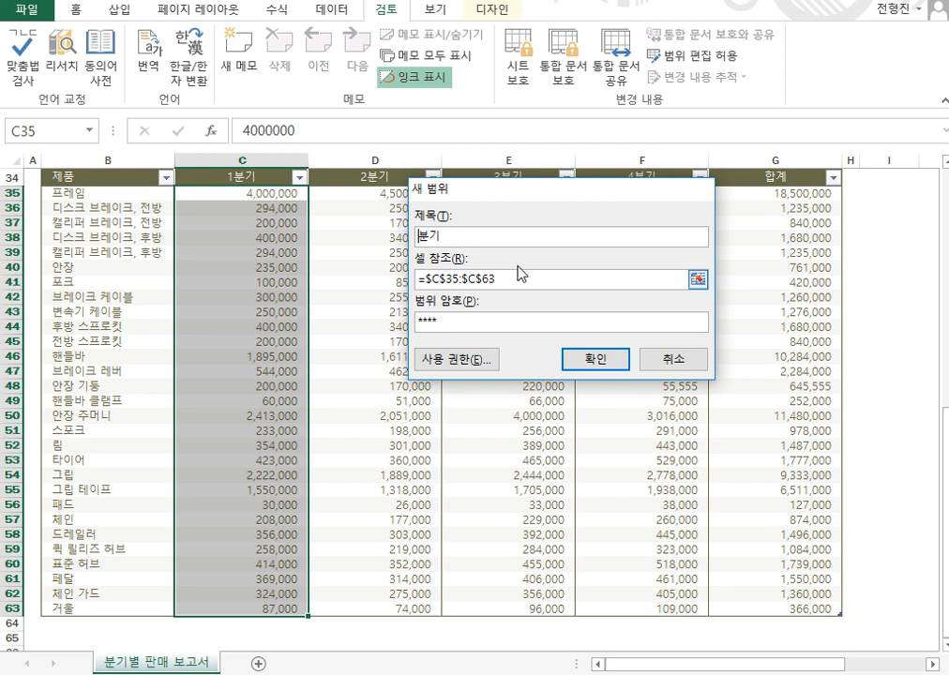
text(1)
click(624, 362)
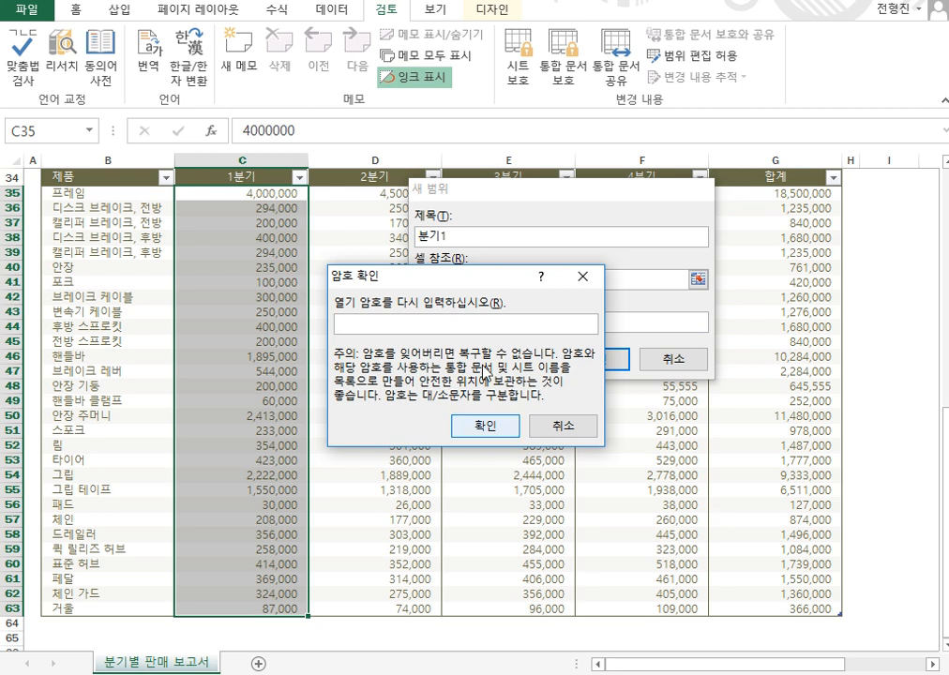
Re-enter the range password to confirm it, so 분기1 ($C$35:$C$63) is listed.
drag(479, 275, 633, 429)
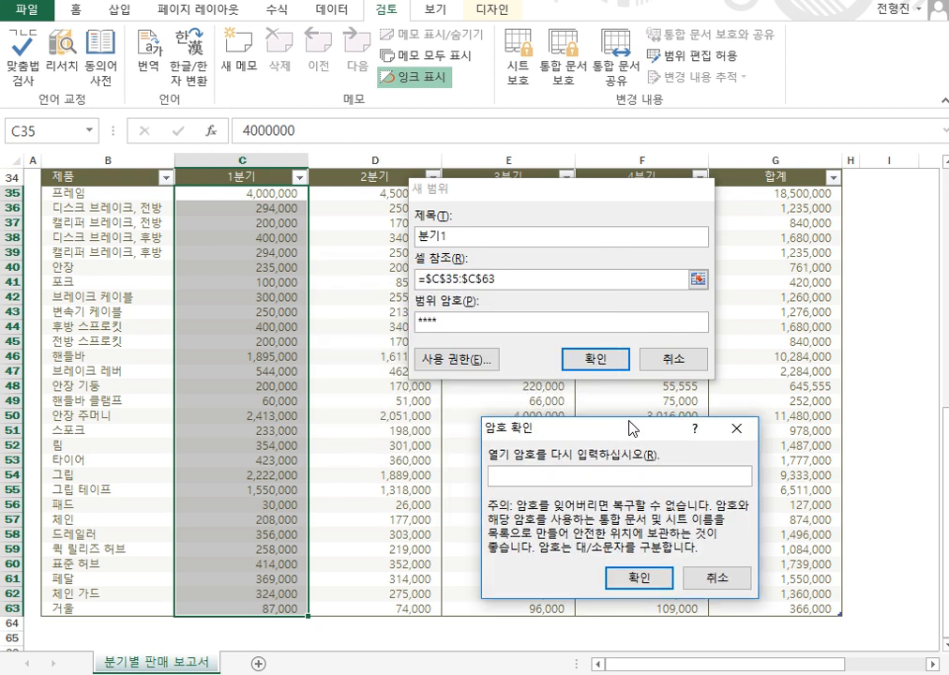
text(****)
click(655, 577)
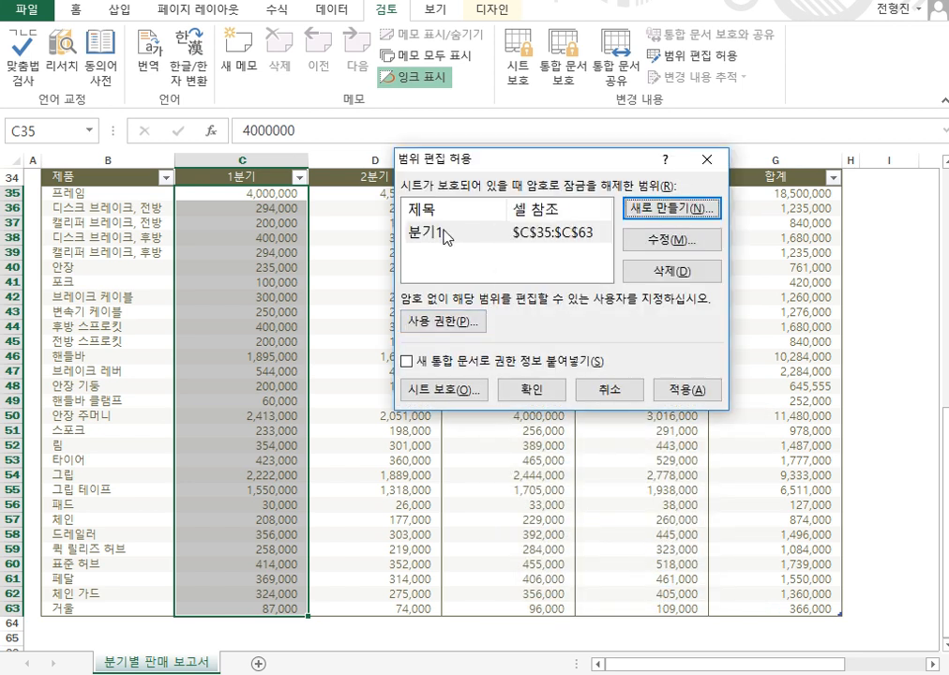
Delete the 분기1 editable range from the allowed-edit list and return to the sales sheet.
click(433, 242)
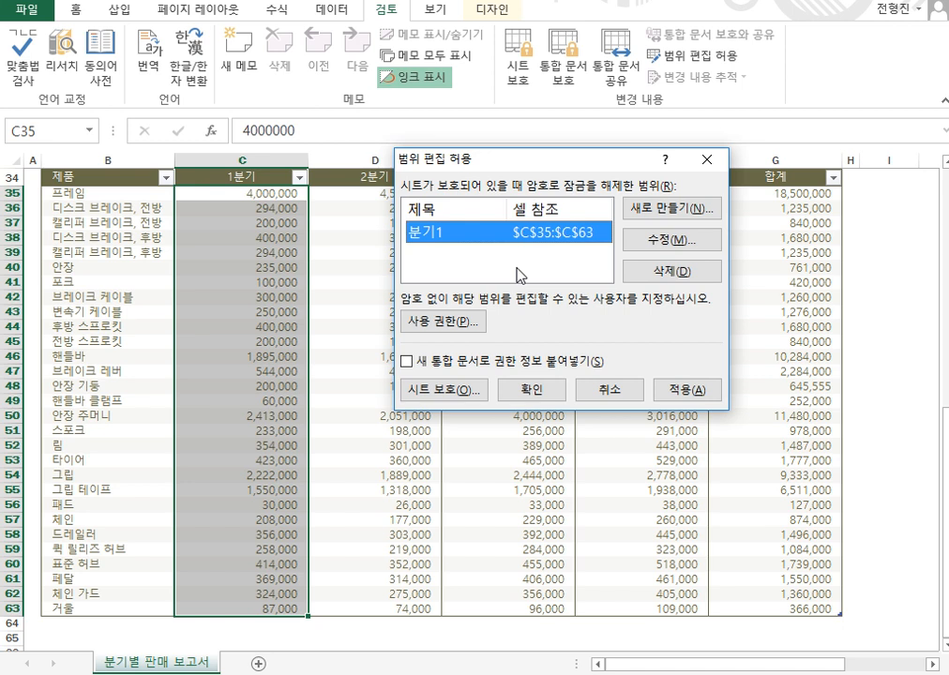
click(671, 240)
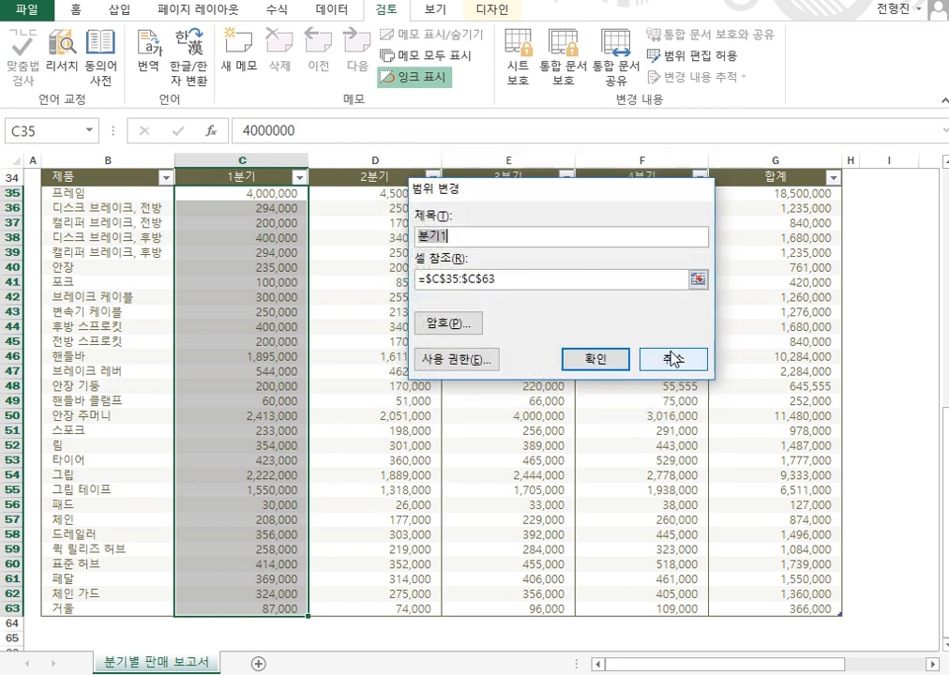
click(624, 366)
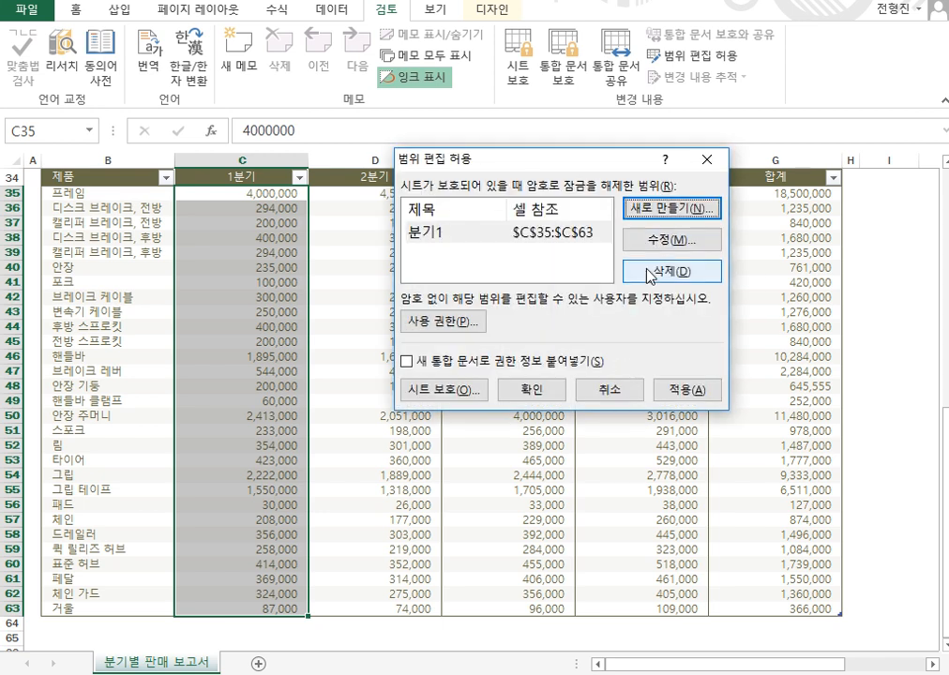
click(515, 231)
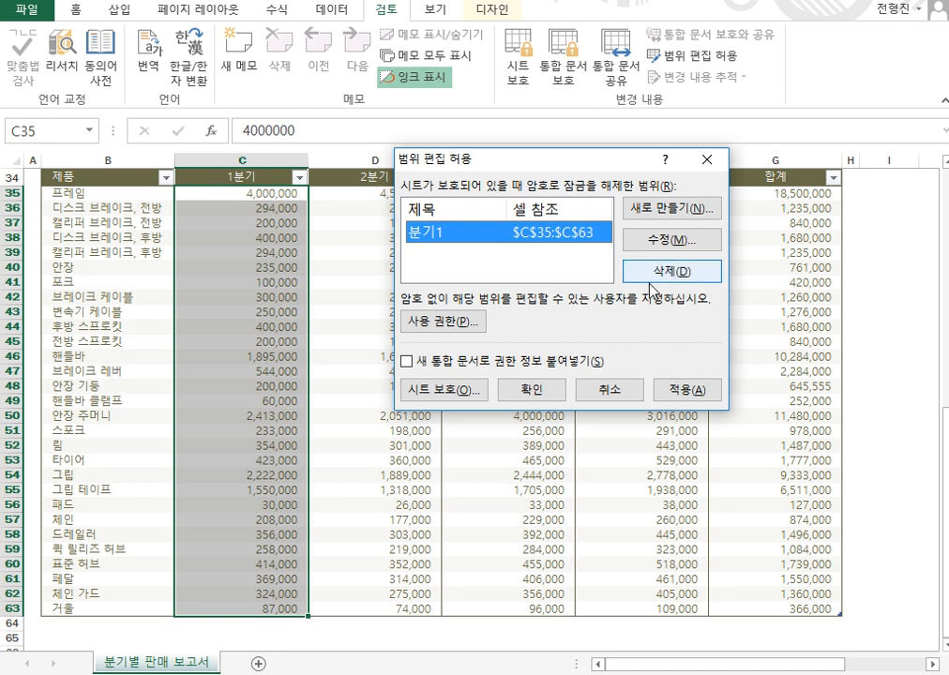
click(698, 272)
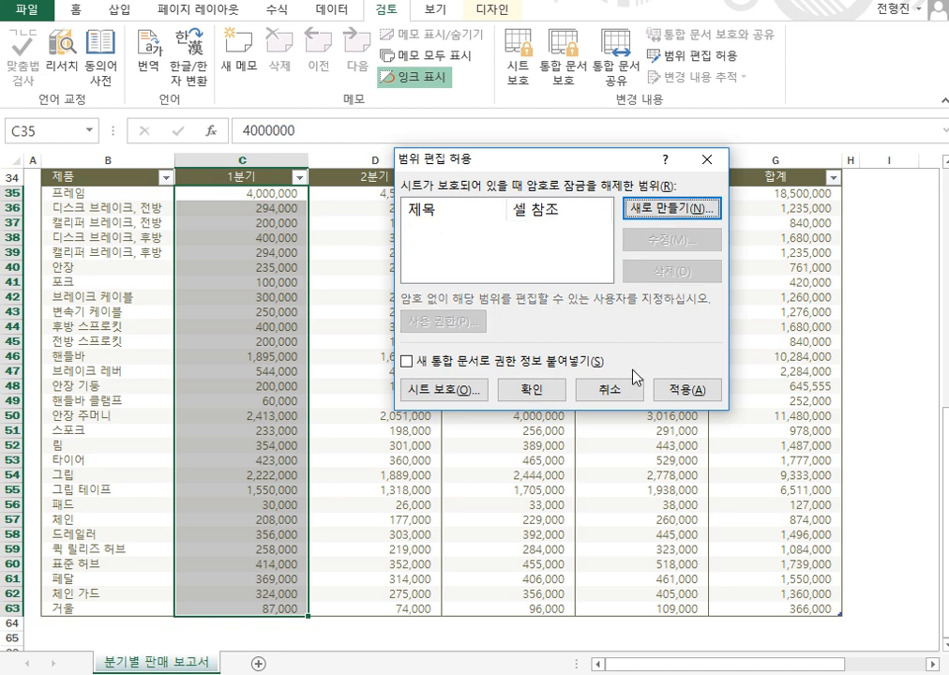
click(532, 389)
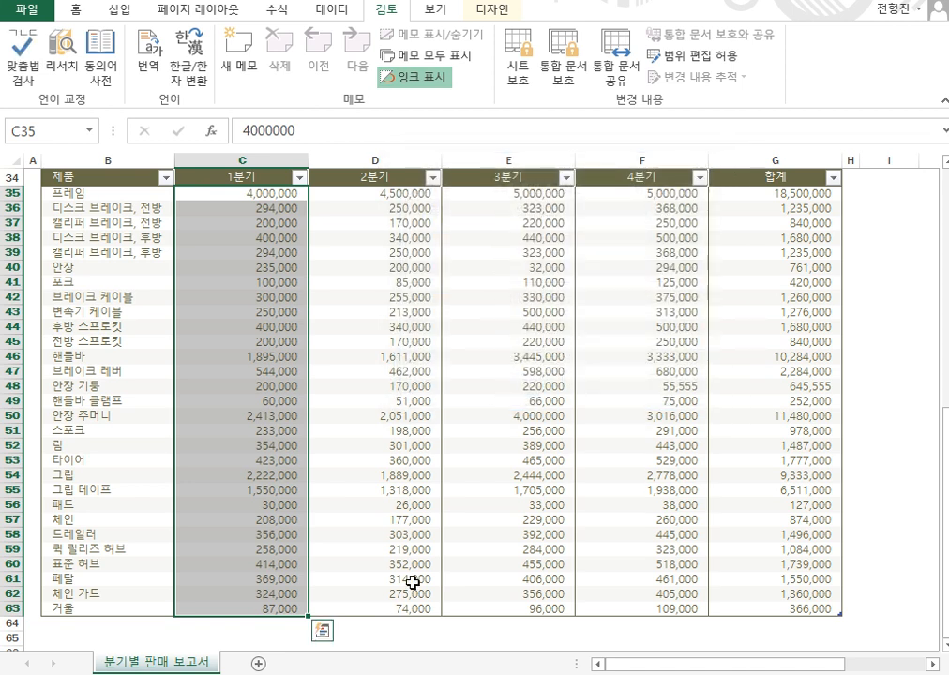